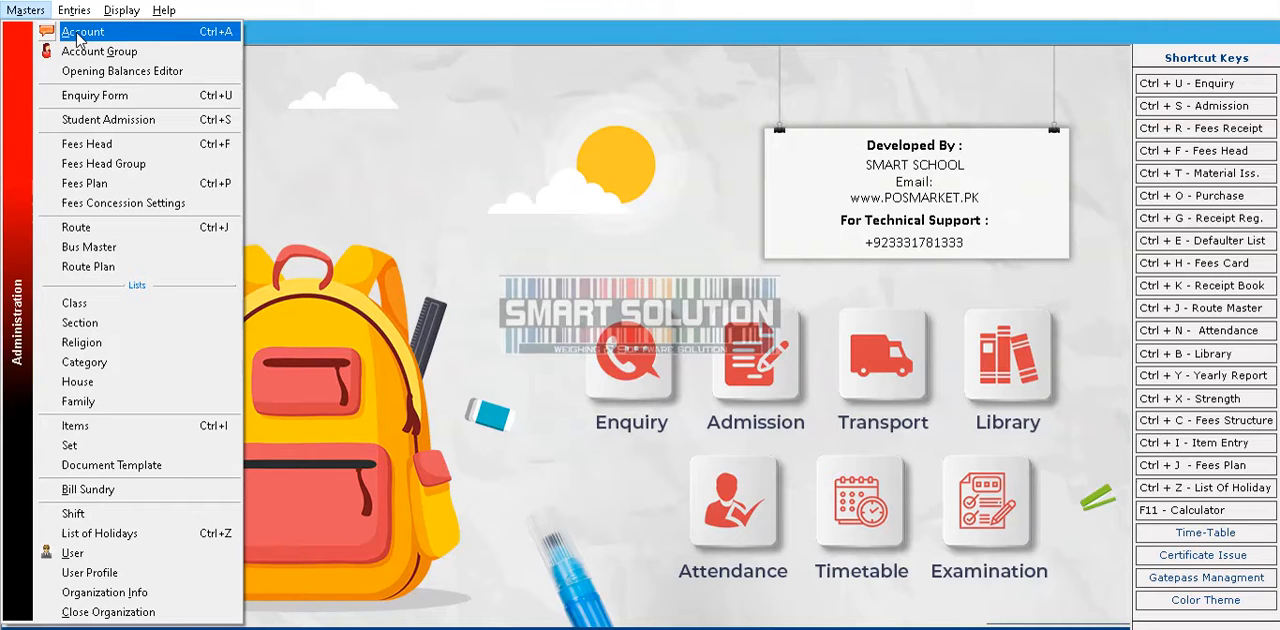
Open the account address book, filter the accounts by the letters M and A in turn, and close it
click(77, 36)
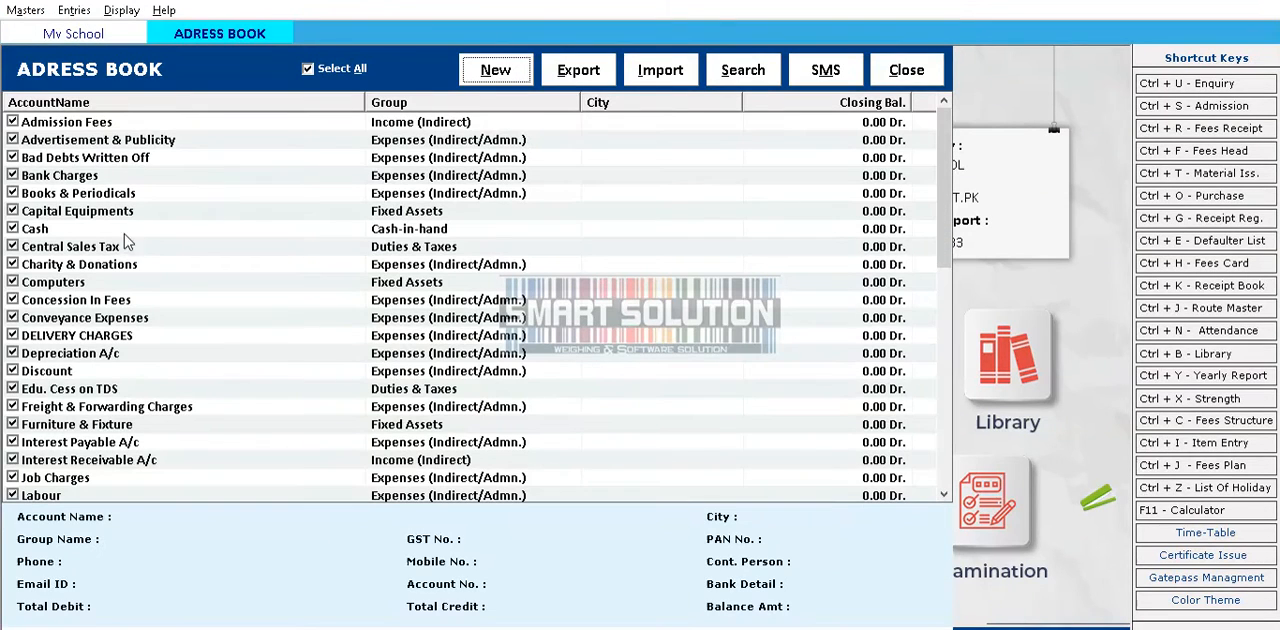
click(104, 302)
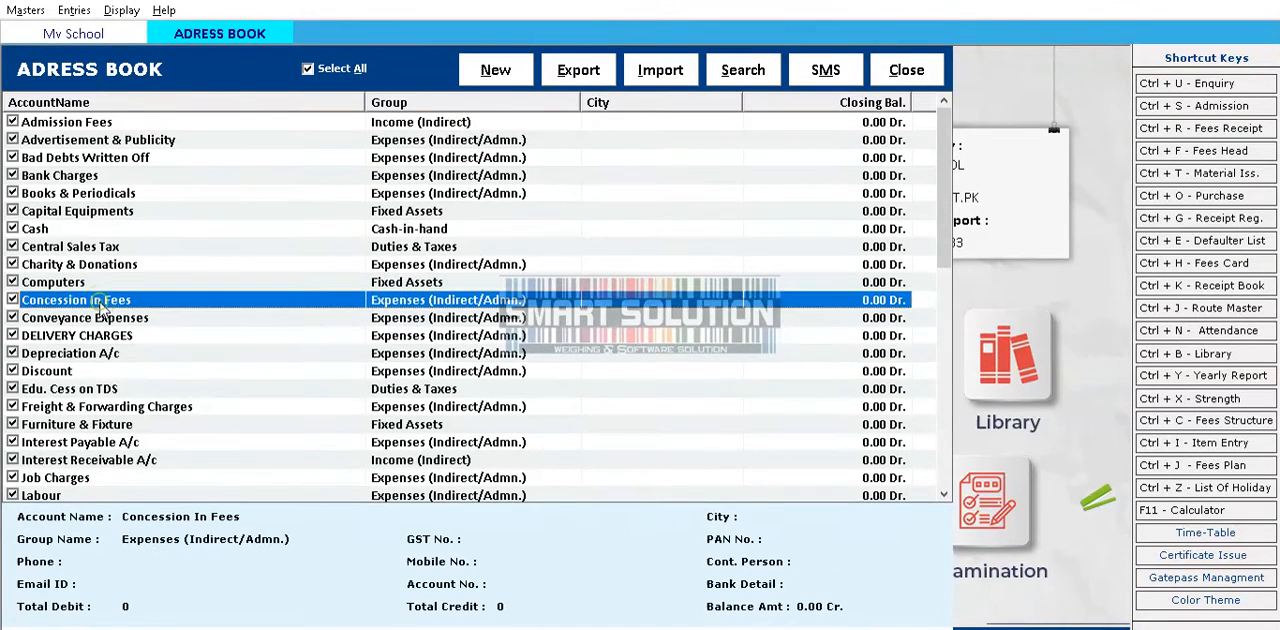
key(m)
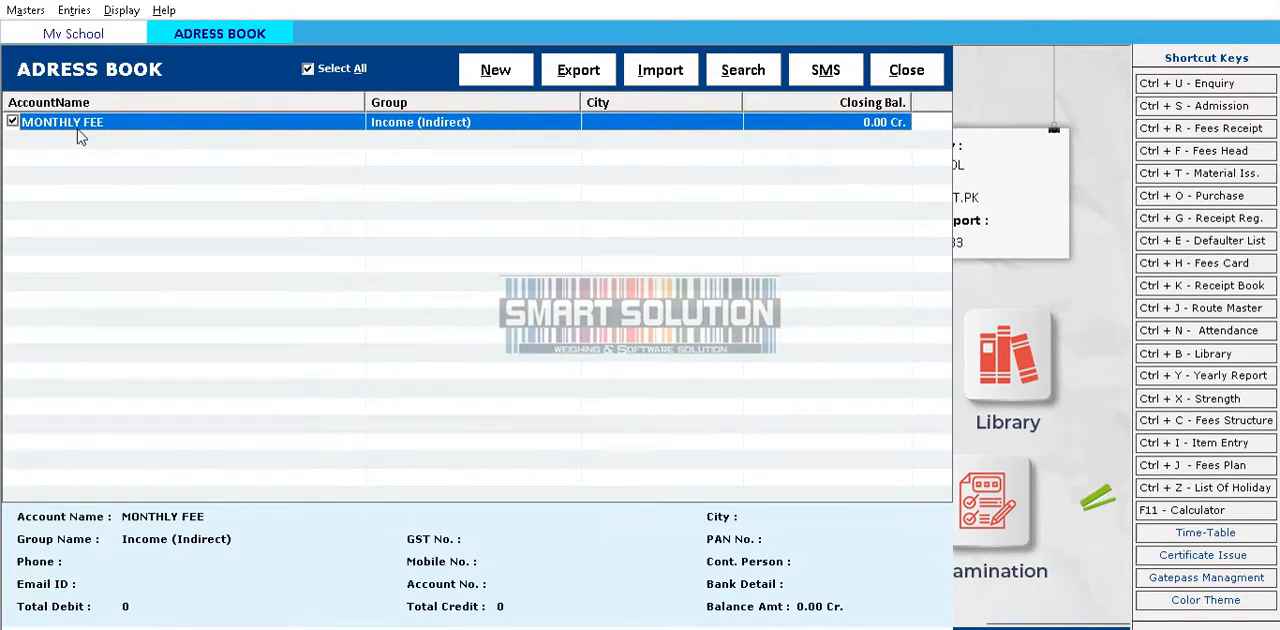
key(BackSpace)
key(a)
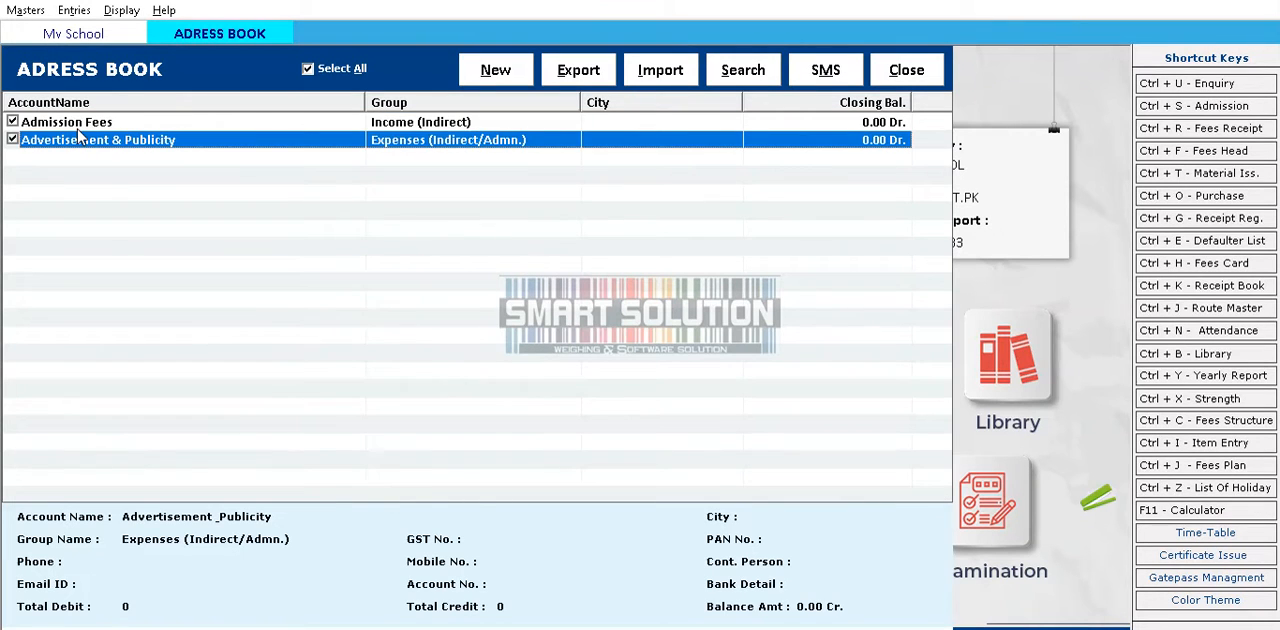
key(BackSpace)
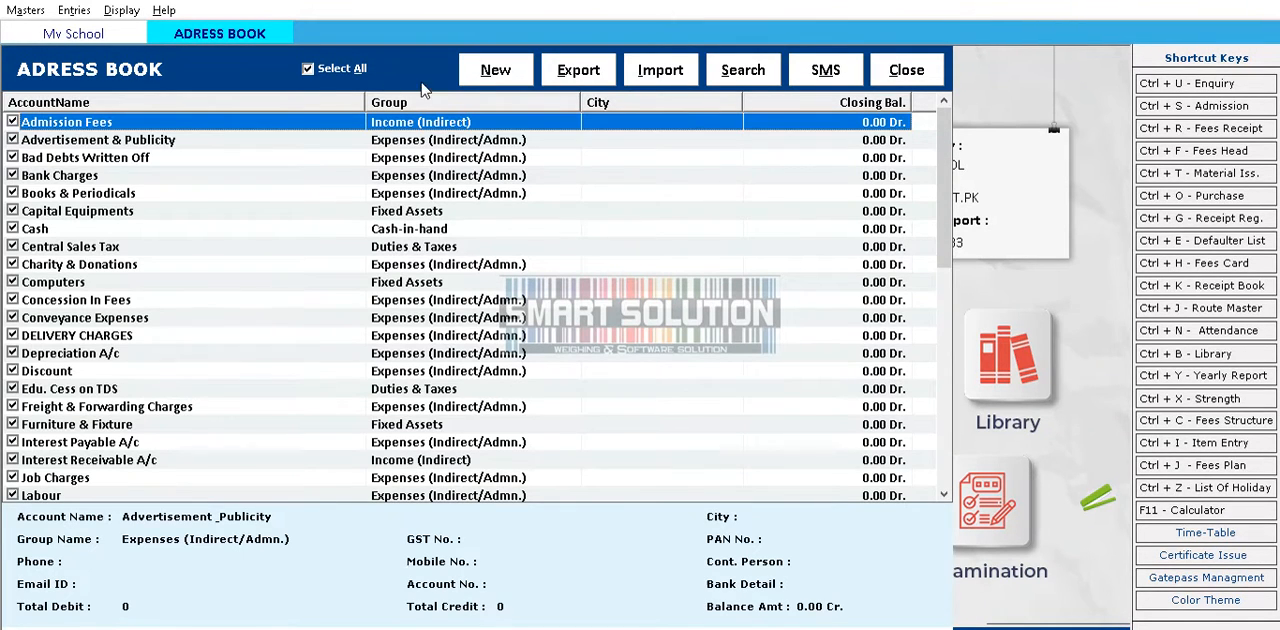
click(885, 73)
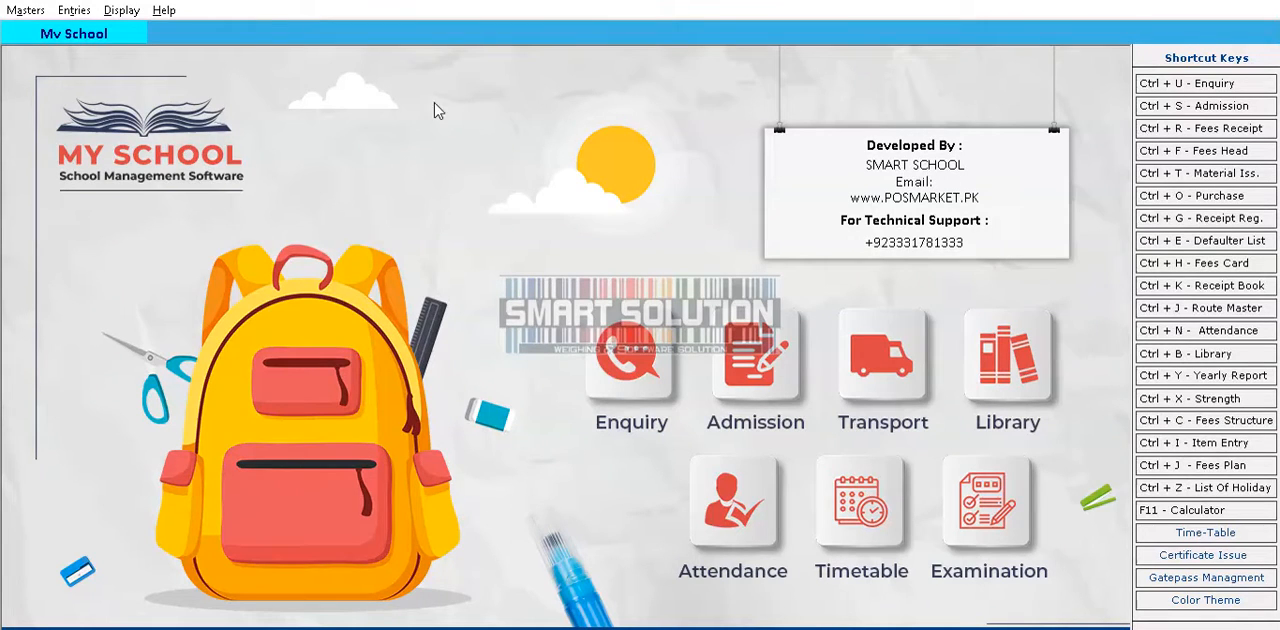
Open the account groups window, look through the list of groups, and close it
click(30, 11)
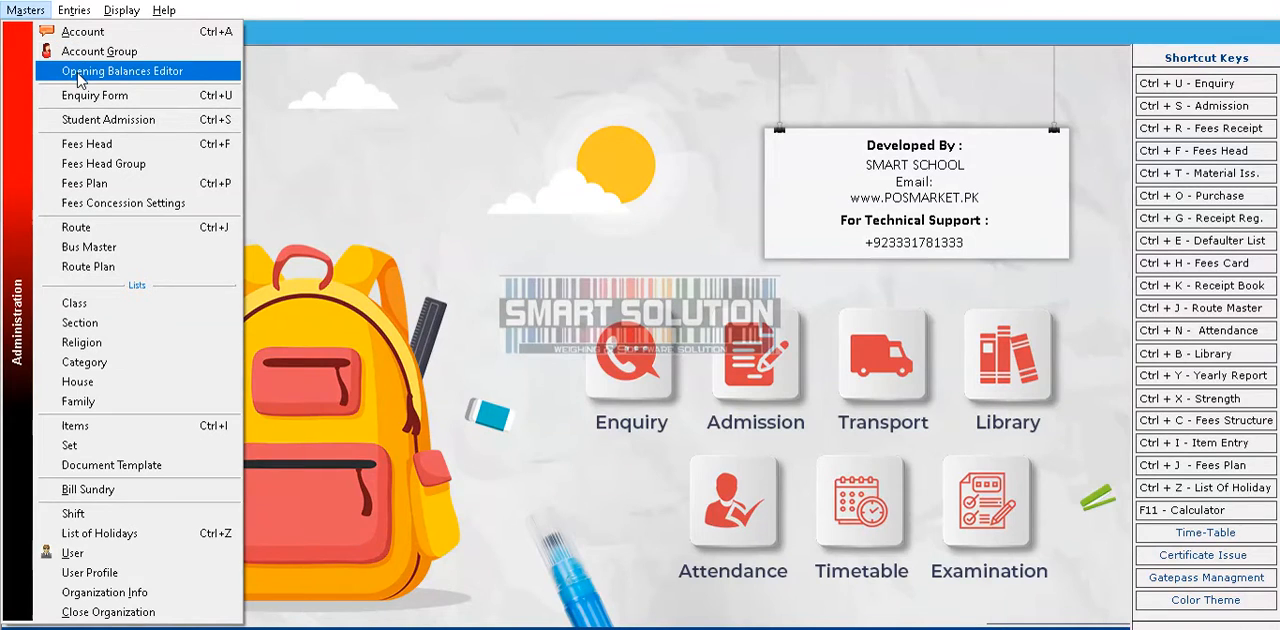
click(82, 51)
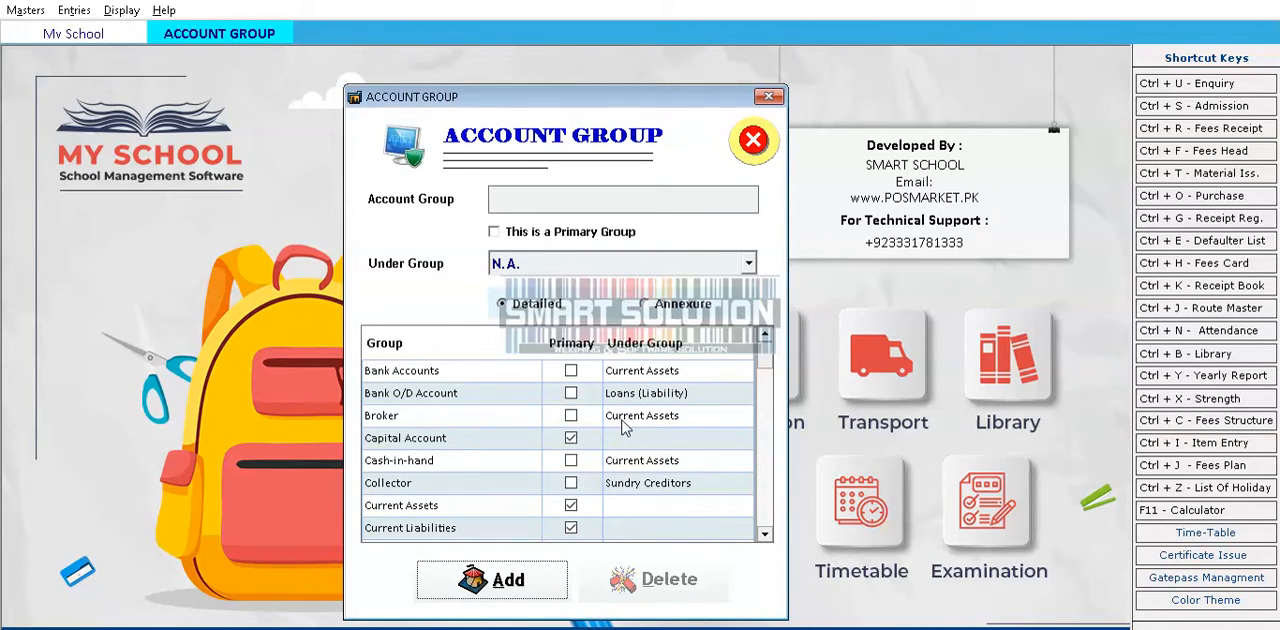
scroll(692, 396, down, 10)
scroll(692, 396, up, 1)
scroll(692, 396, up, 9)
click(753, 139)
Start a new admission enquiry from the enquiry list, accepting the default date and enquiry number
click(25, 10)
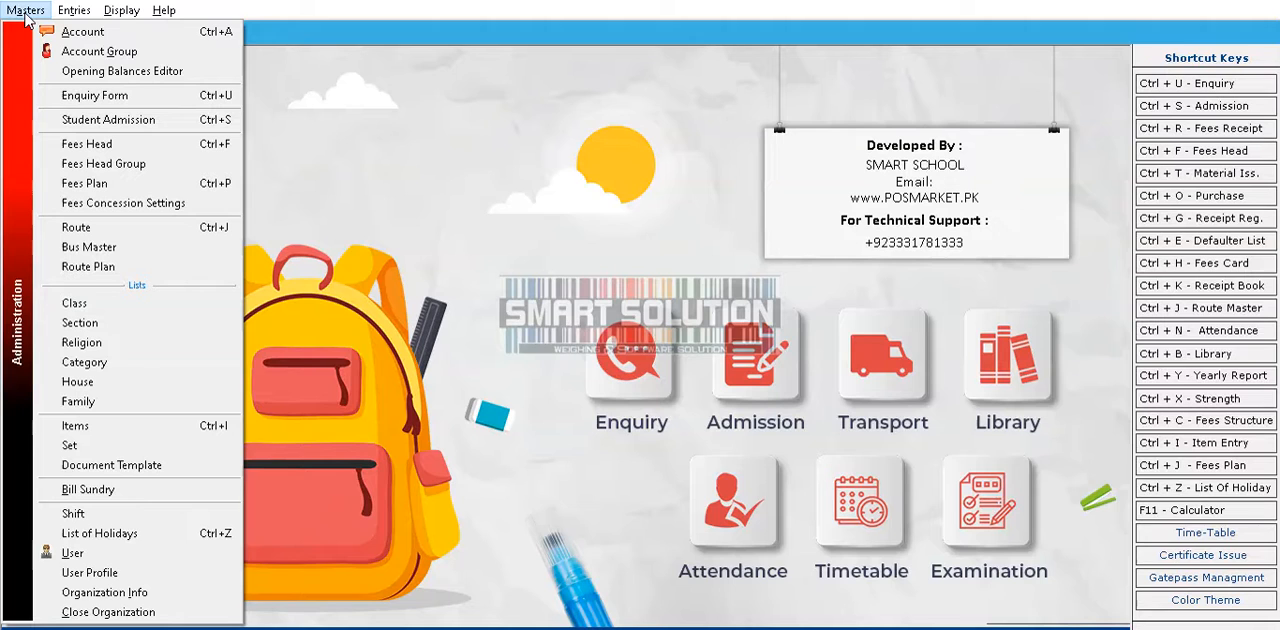
click(80, 96)
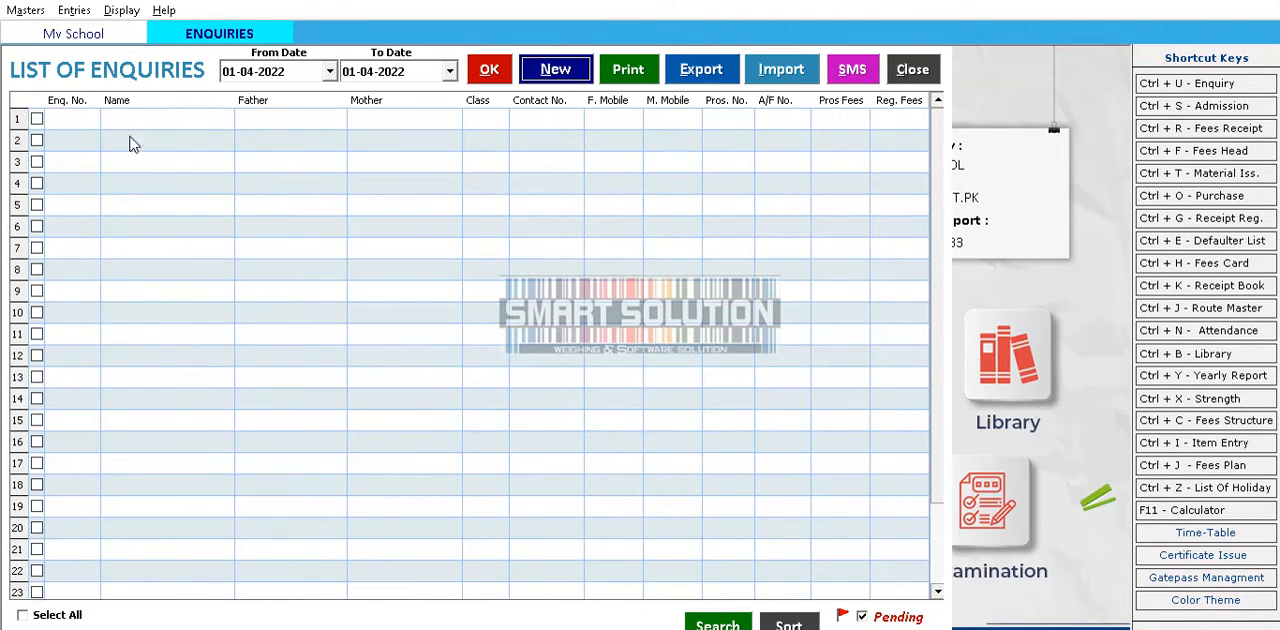
click(542, 77)
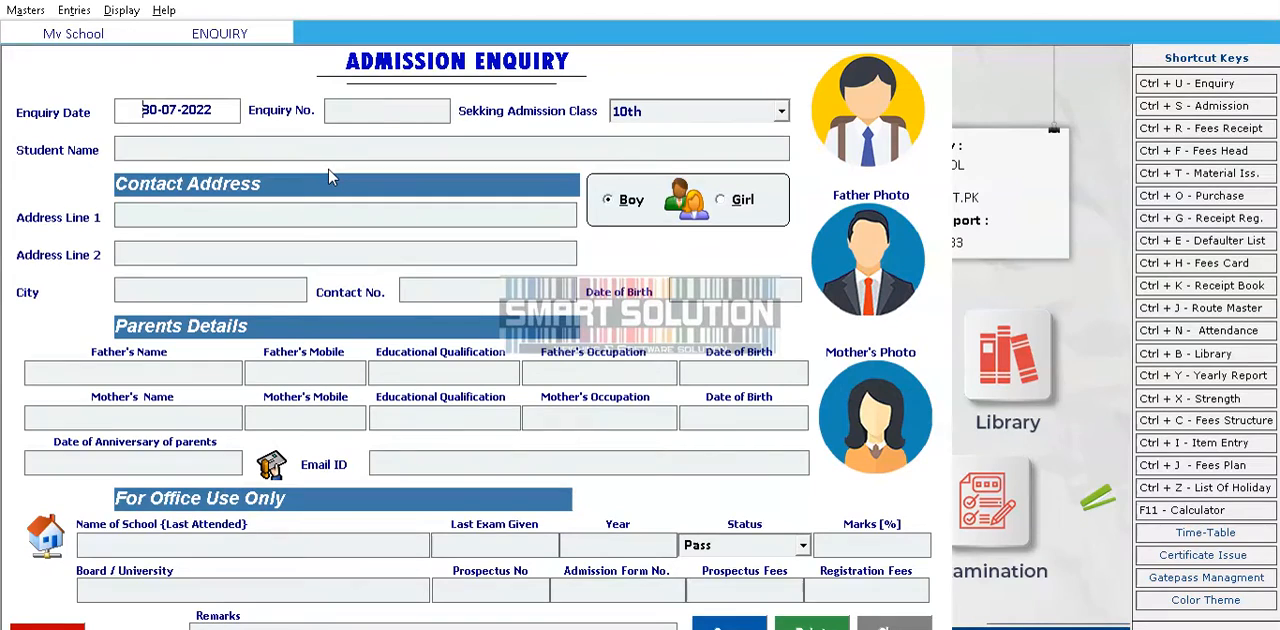
key(Return)
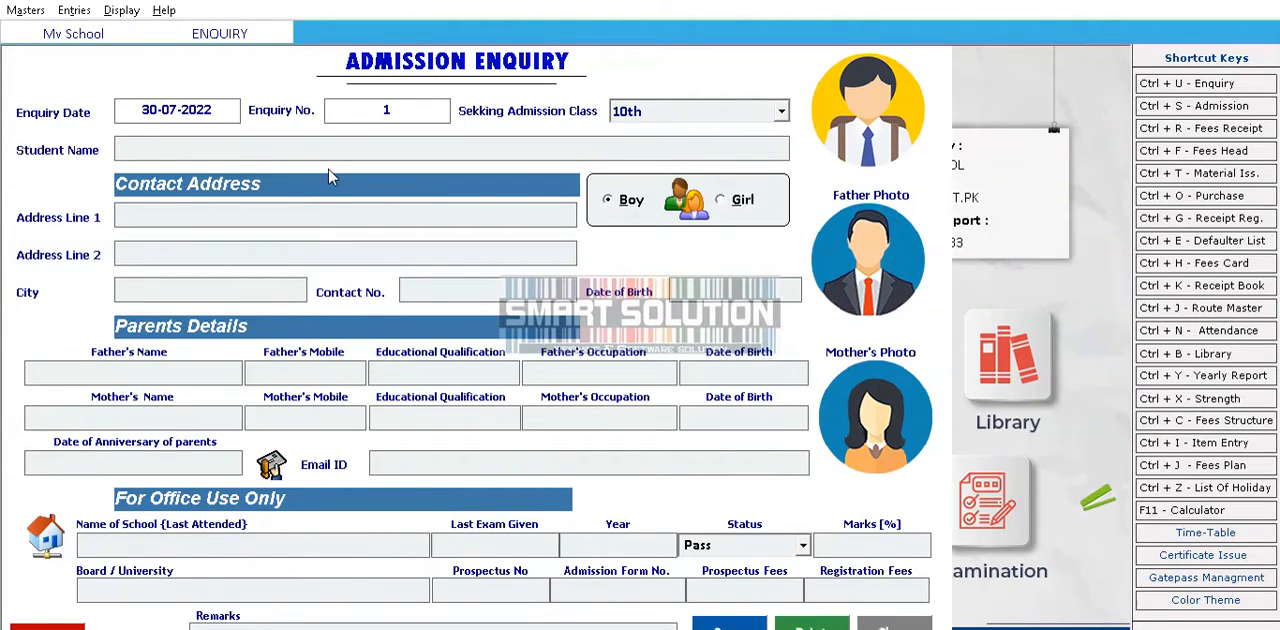
key(Return)
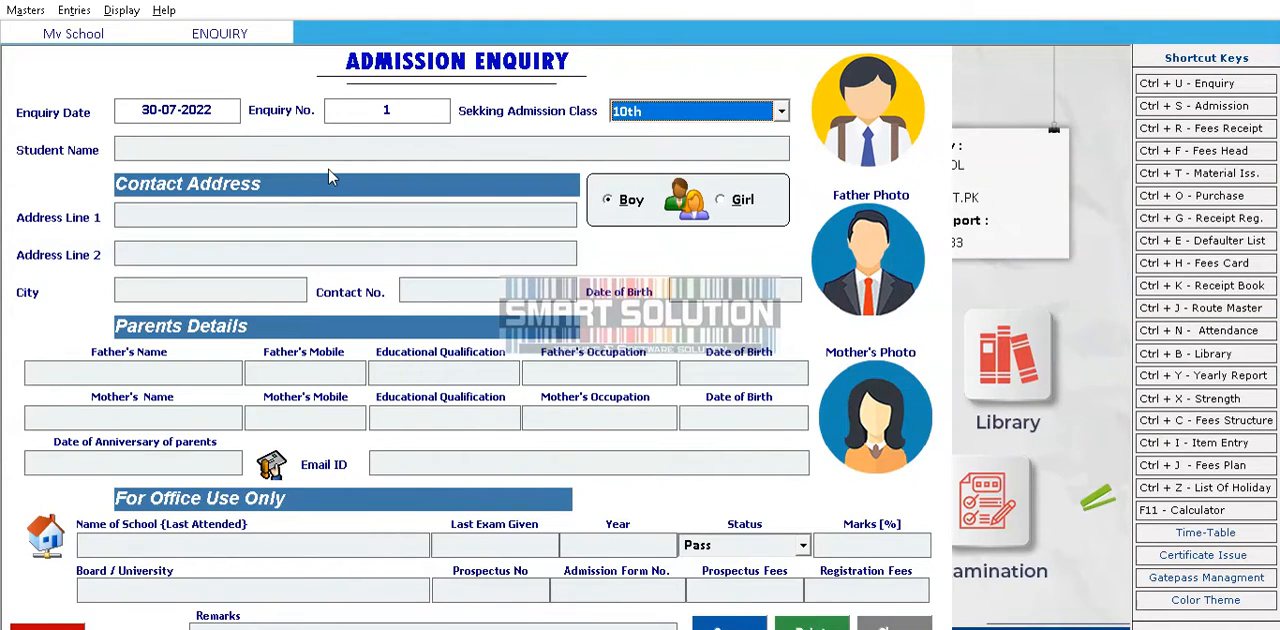
Set the class sought in the admission enquiry to 5th
click(780, 117)
scroll(771, 136, down, 1)
scroll(771, 142, down, 1)
scroll(649, 206, up, 2)
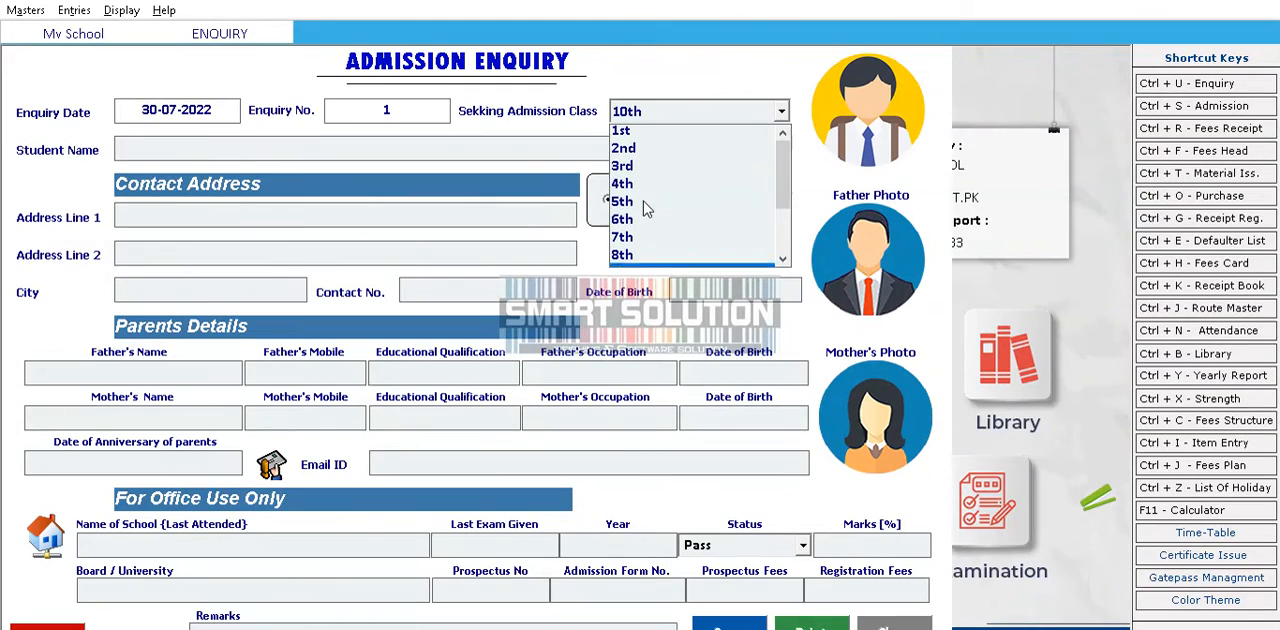
click(621, 222)
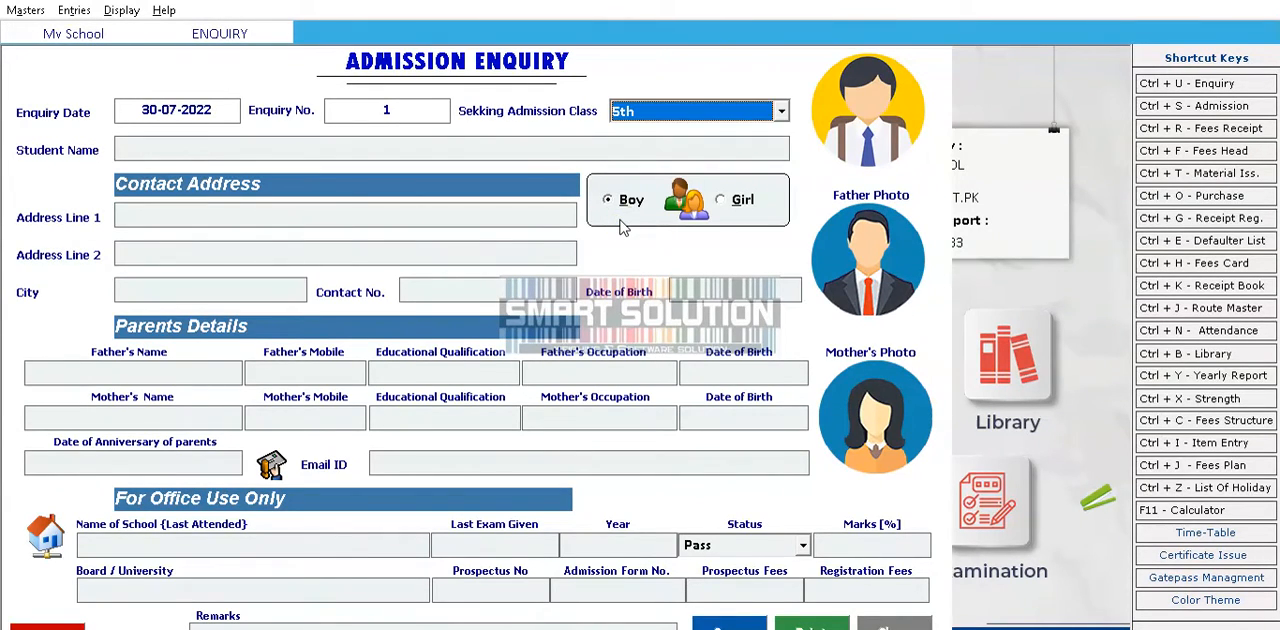
key(Tab)
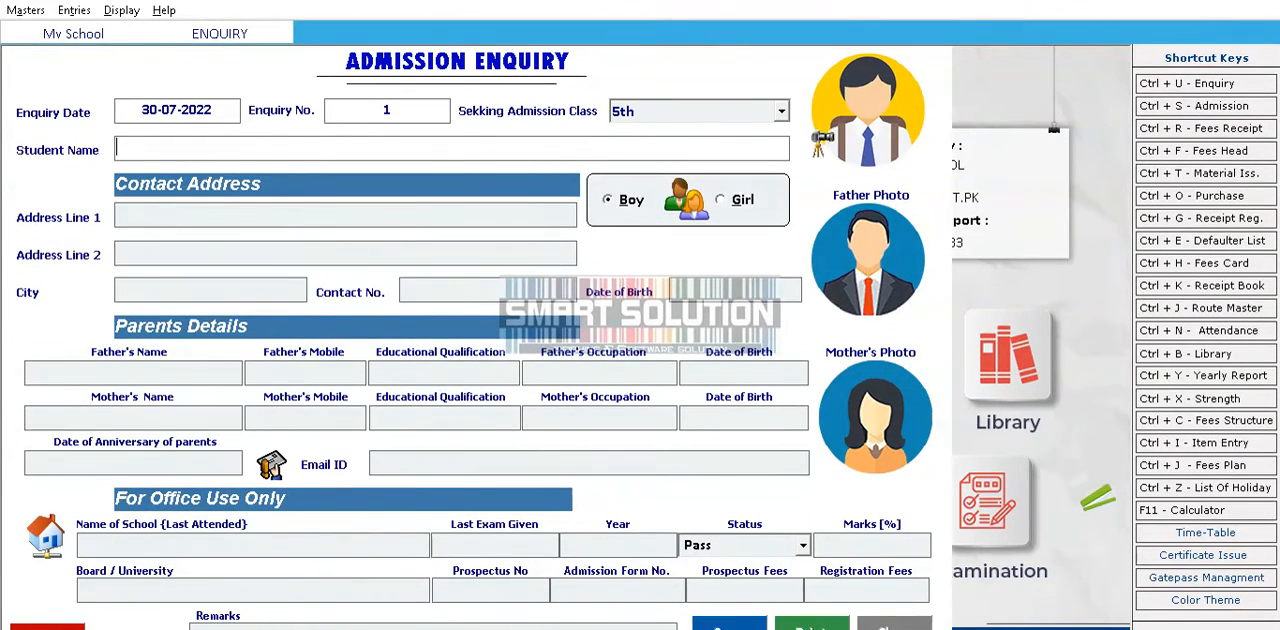
Add KIDD.jpg from the EDU PLUS folder in Pictures as the student's photo on the enquiry
click(848, 108)
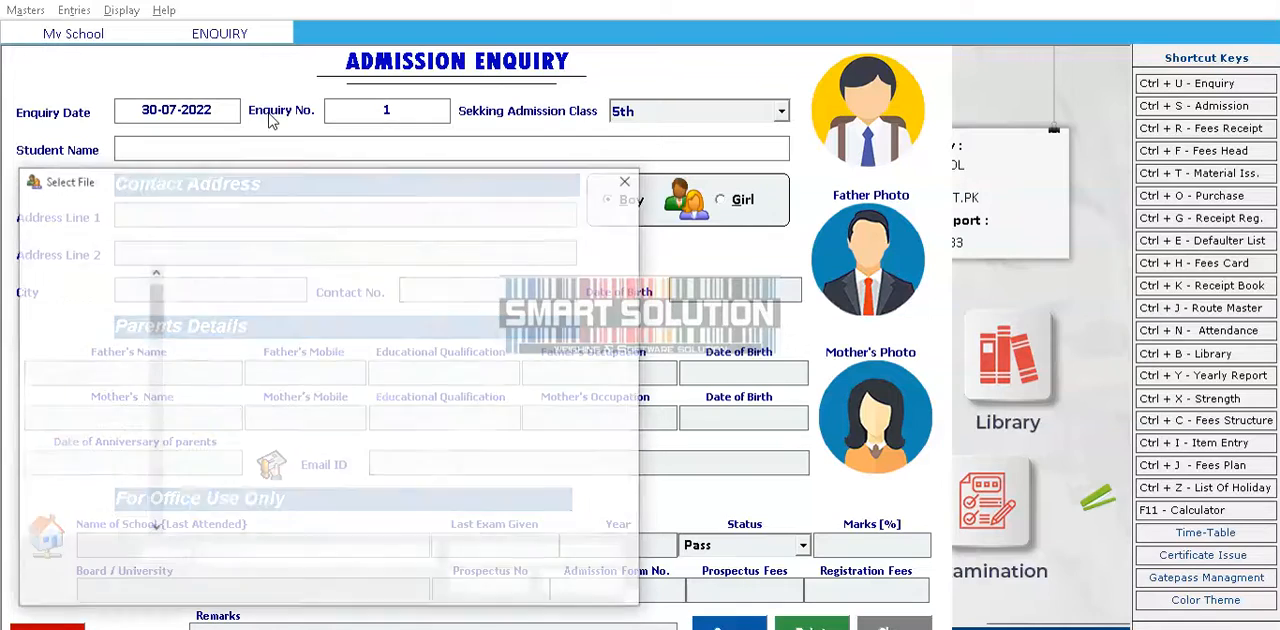
click(98, 408)
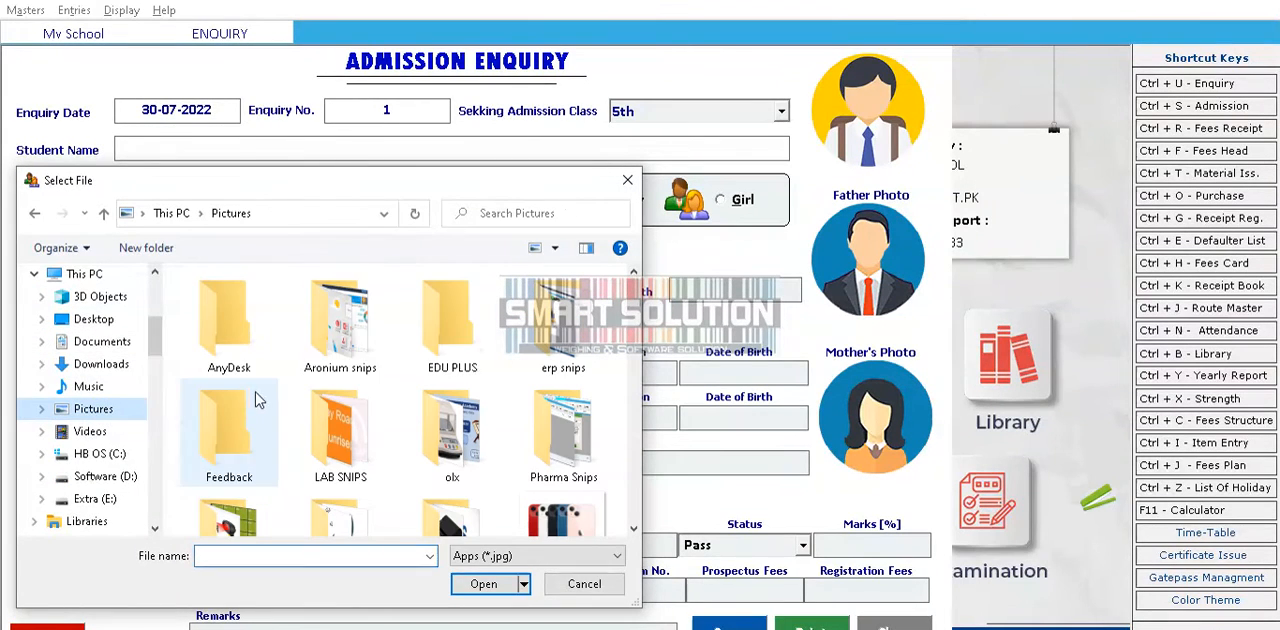
double_click(458, 328)
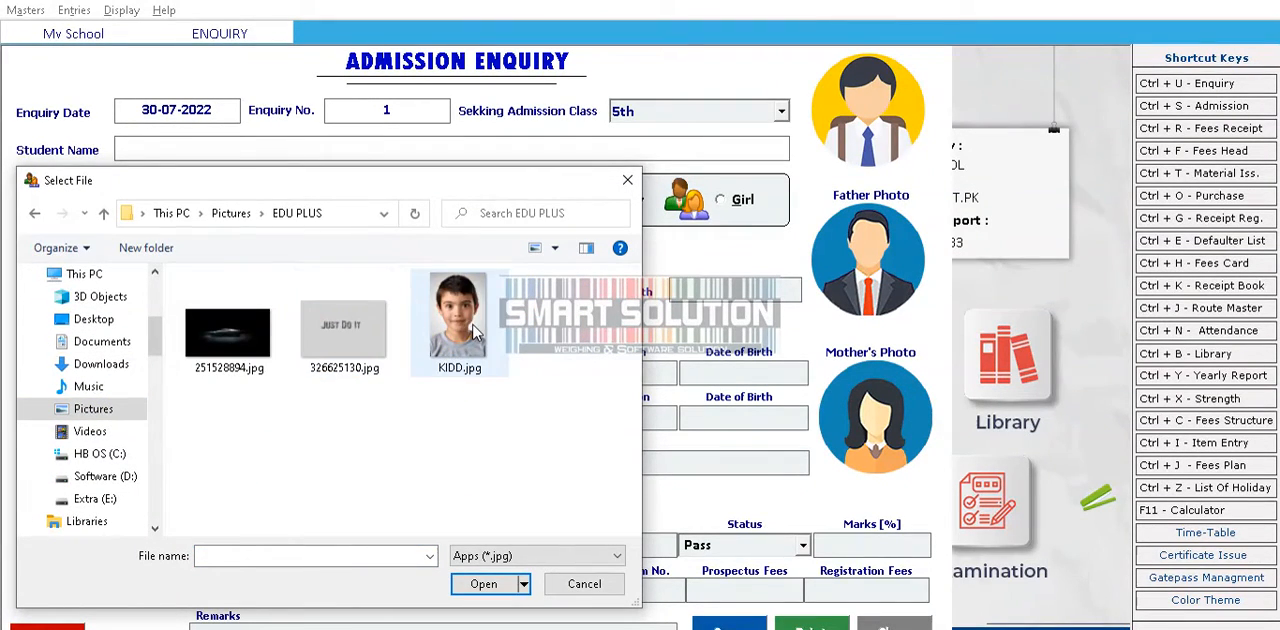
click(476, 333)
click(483, 583)
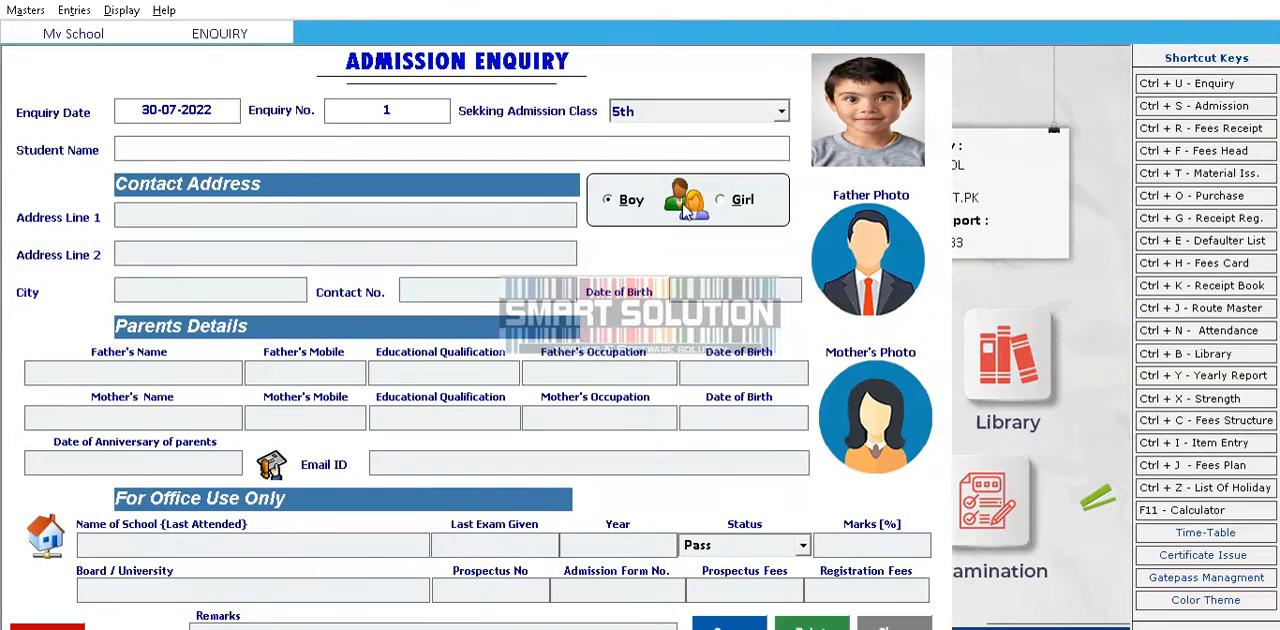
Enter the student's name, save the enquiry without printing it, and close the enquiry form
click(171, 151)
text(ALI)
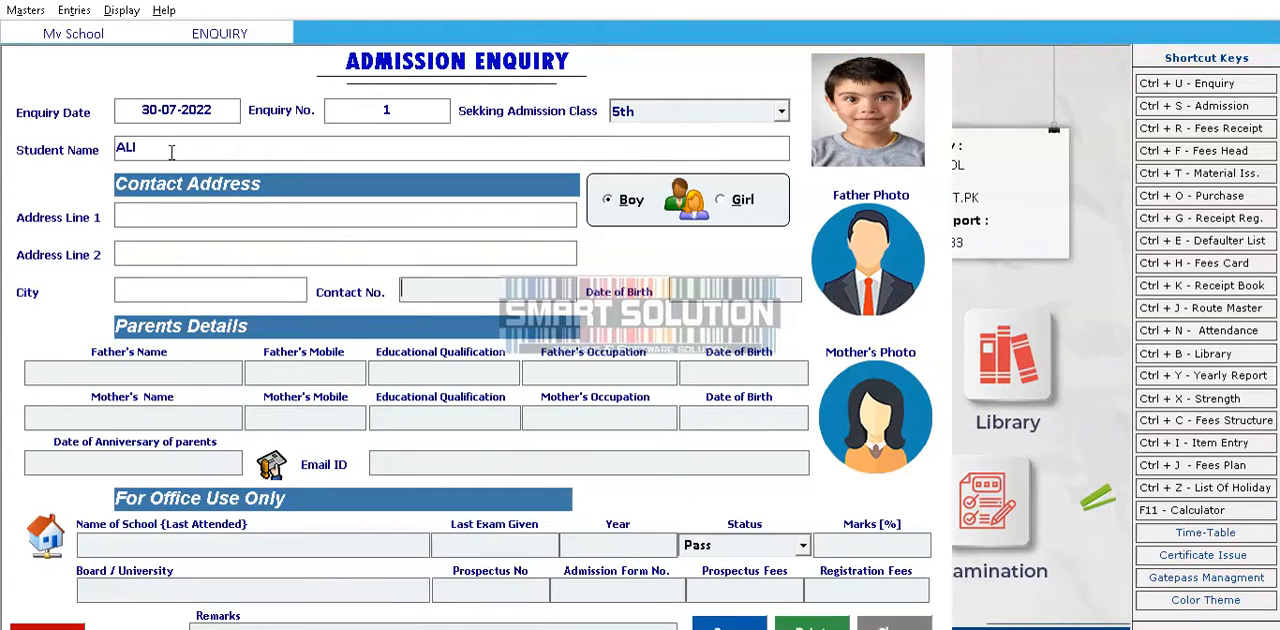
click(729, 624)
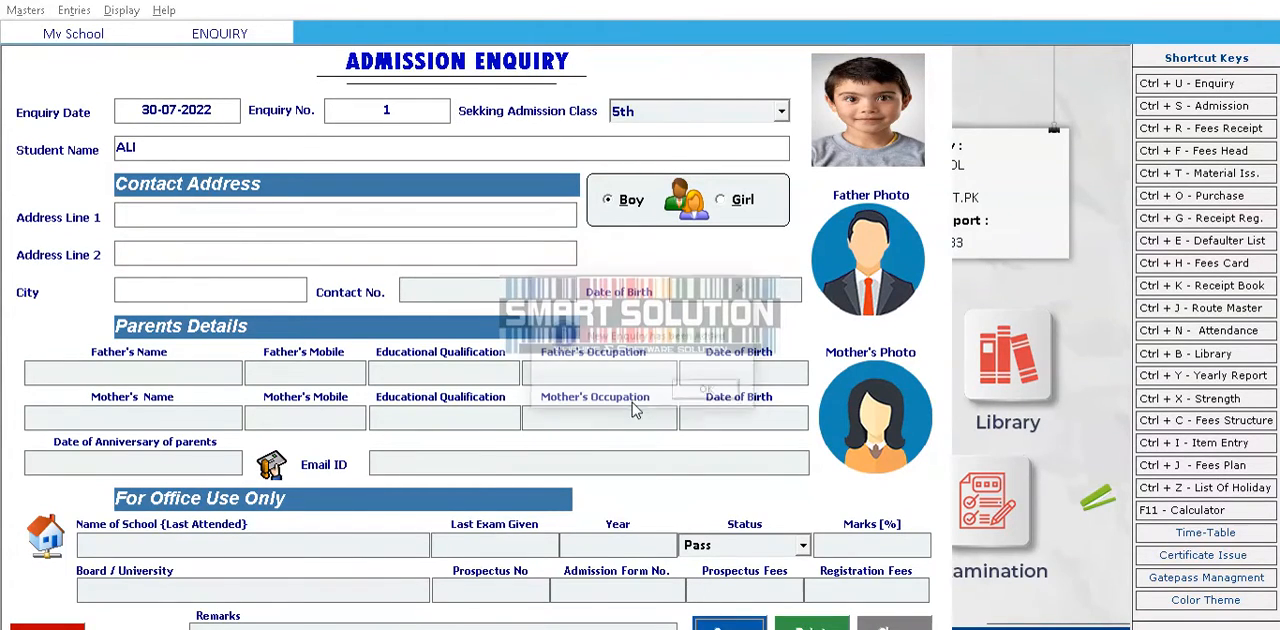
click(706, 392)
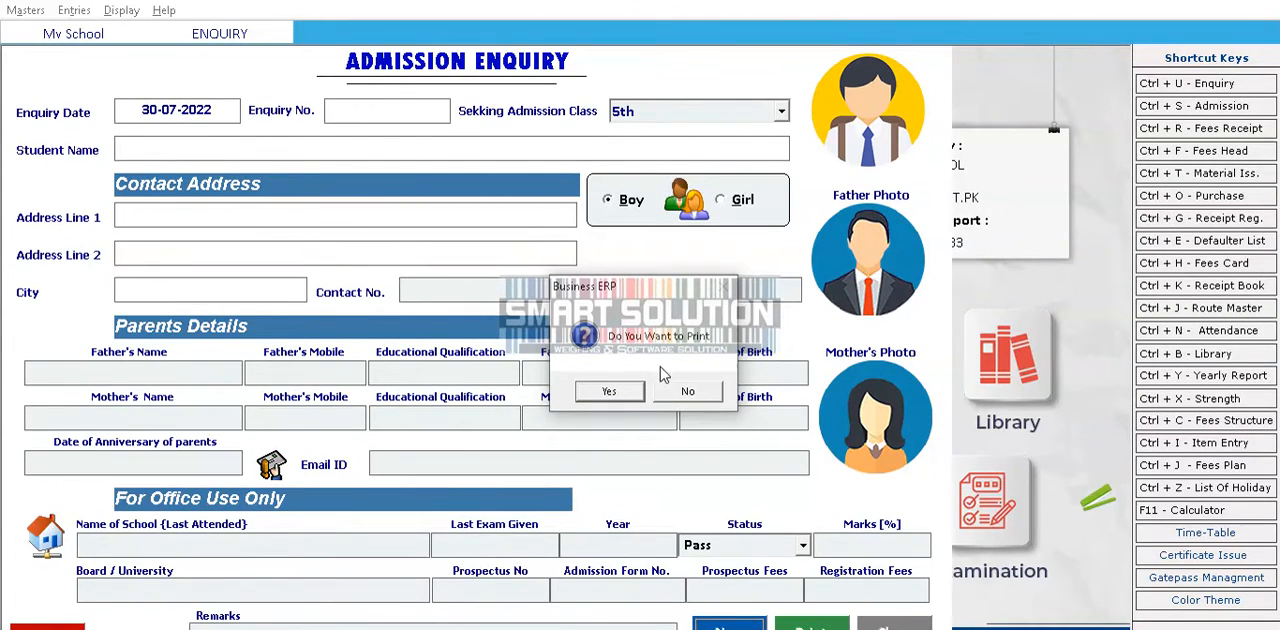
click(684, 392)
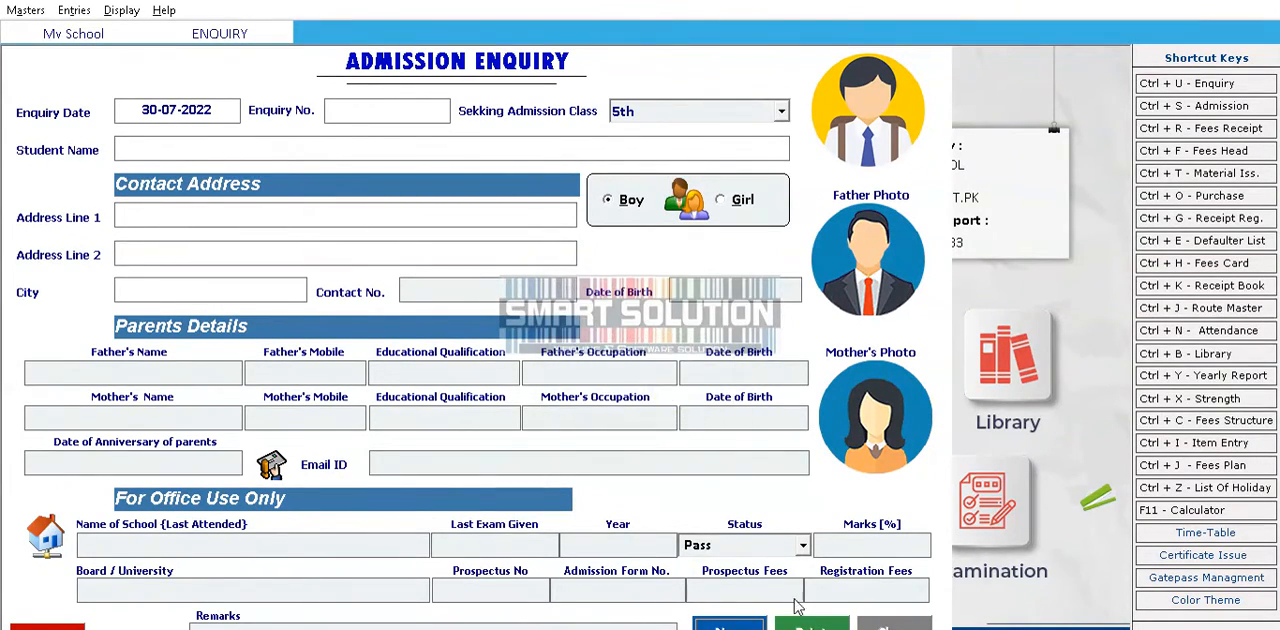
click(880, 623)
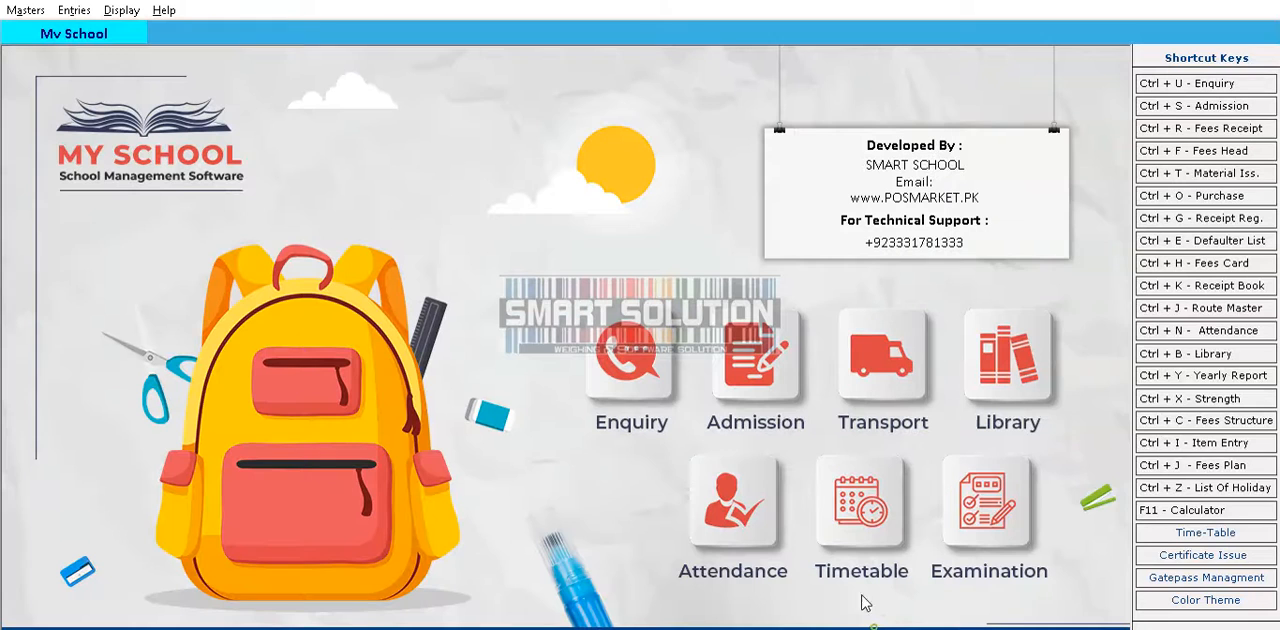
Open a blank student admission form from the list of students
click(25, 10)
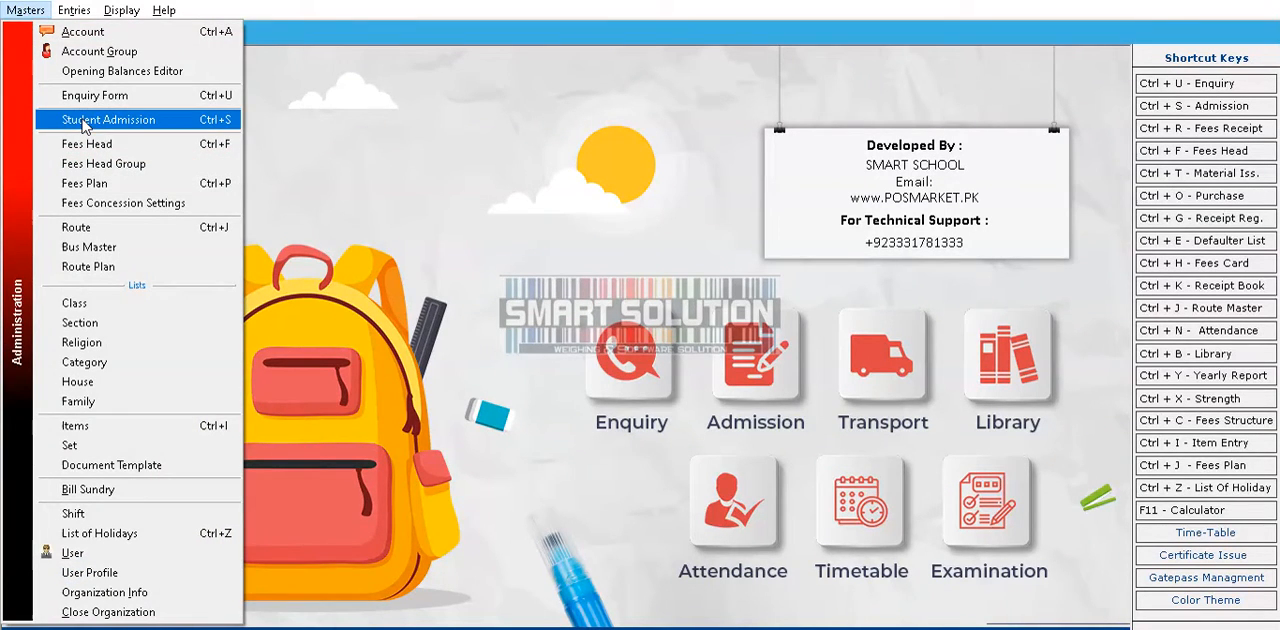
click(83, 122)
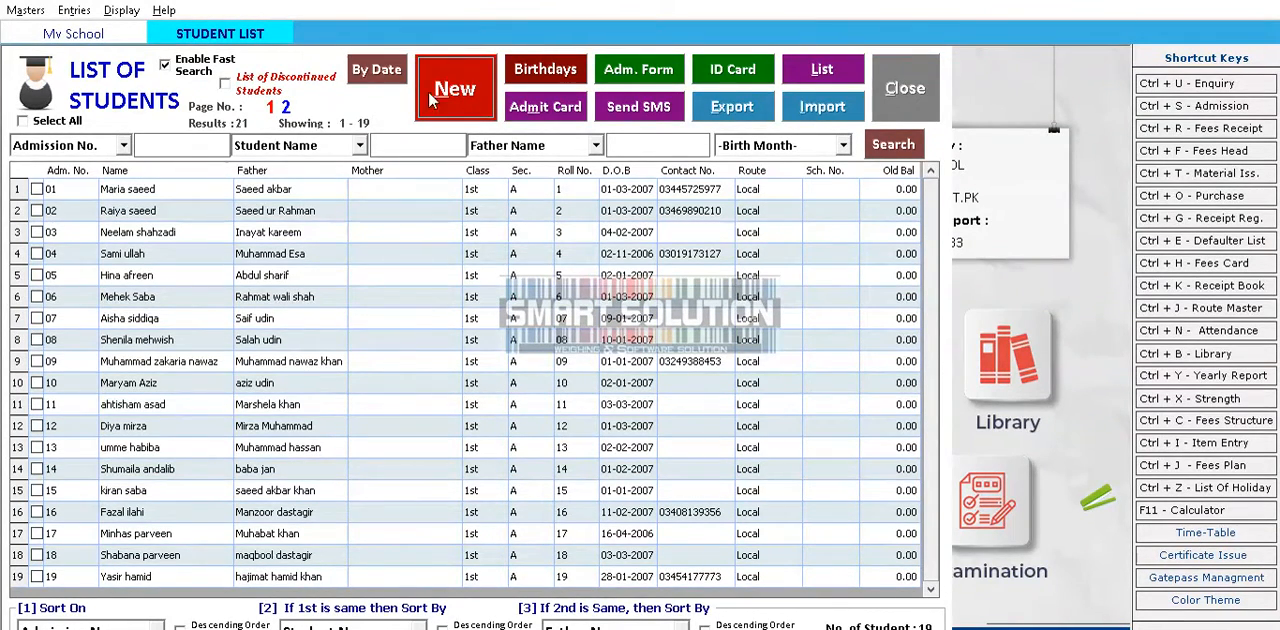
click(474, 114)
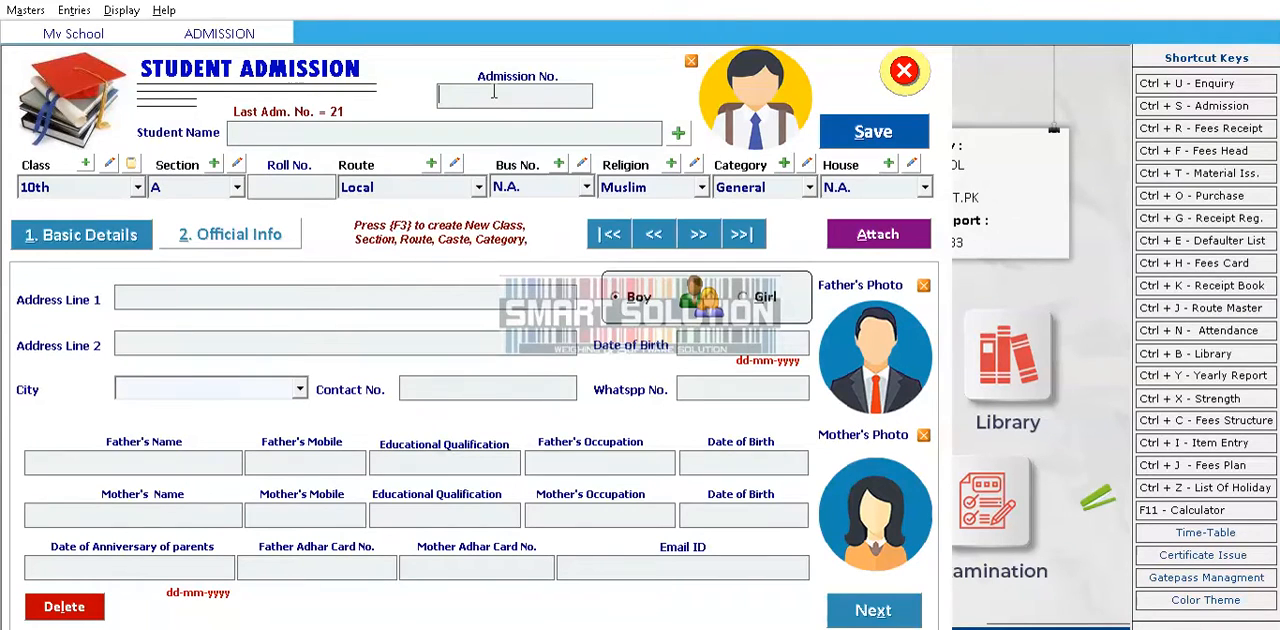
Fill the admission form with the student's details from the saved 5th class enquiry
text(1)
key(Return)
key(shift+Tab)
click(677, 133)
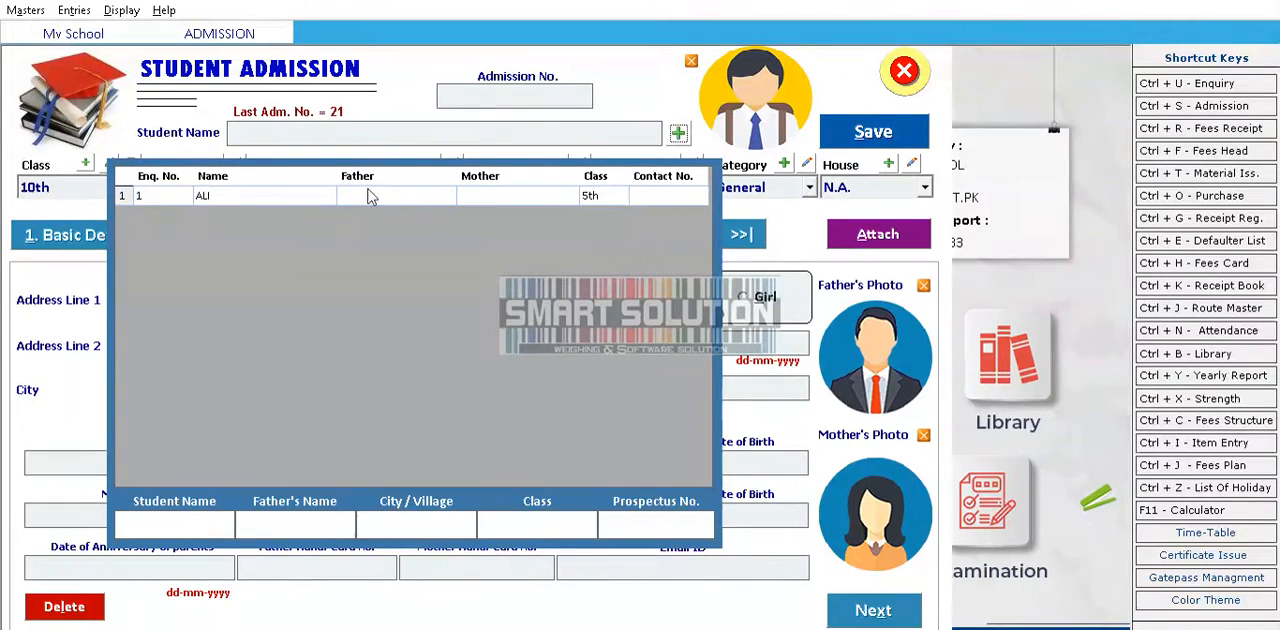
click(184, 196)
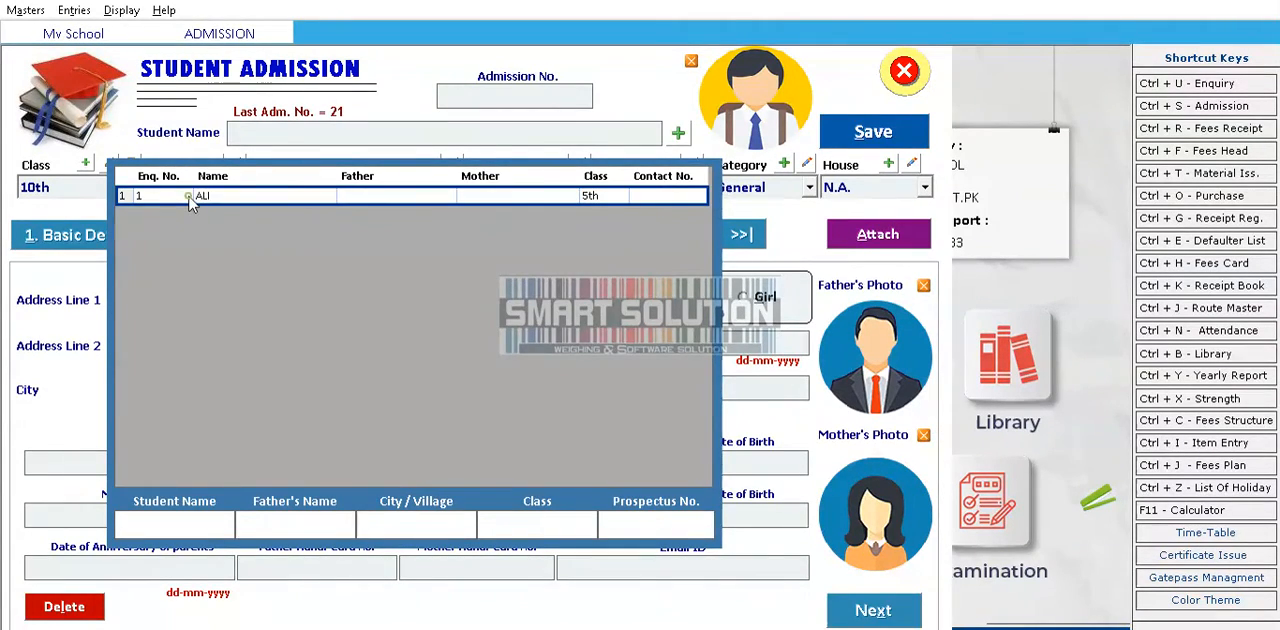
double_click(185, 196)
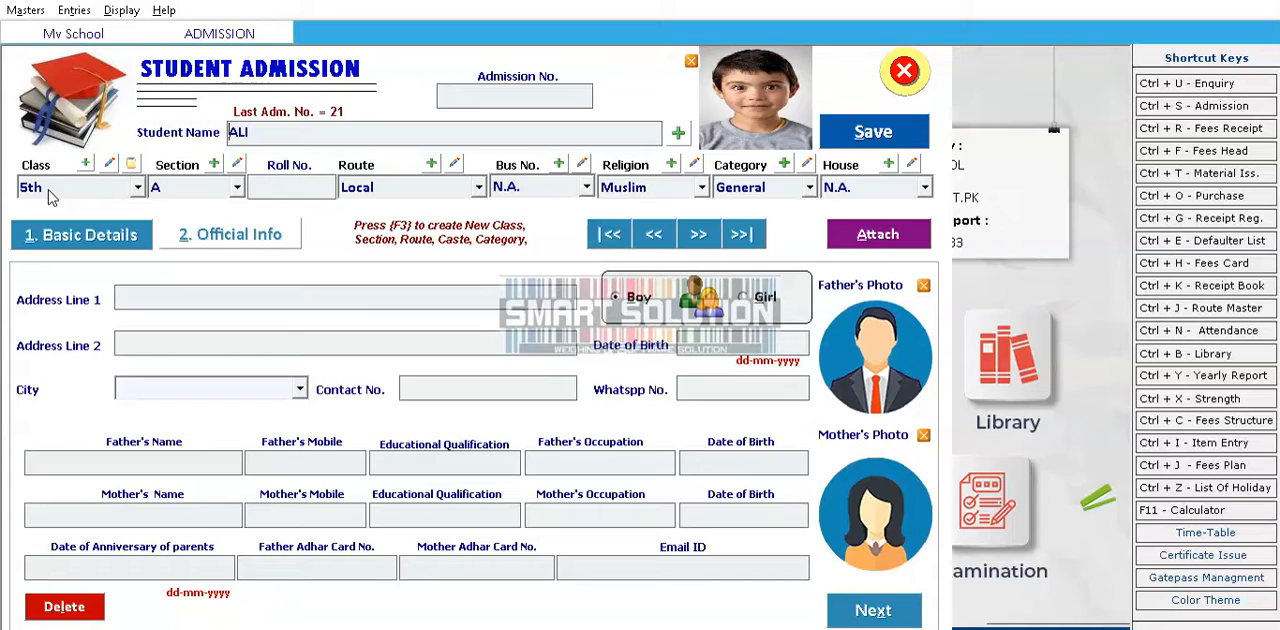
Confirm class 5th and section A for the student and replace the suggested roll number with the student's own
click(84, 193)
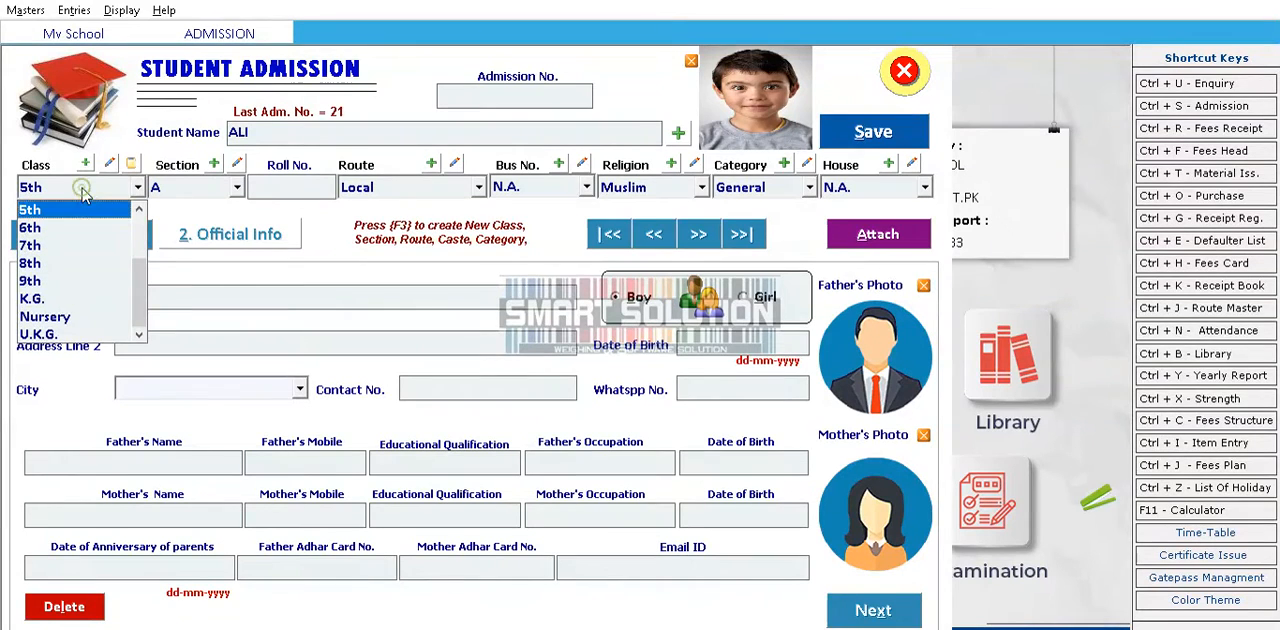
key(Return)
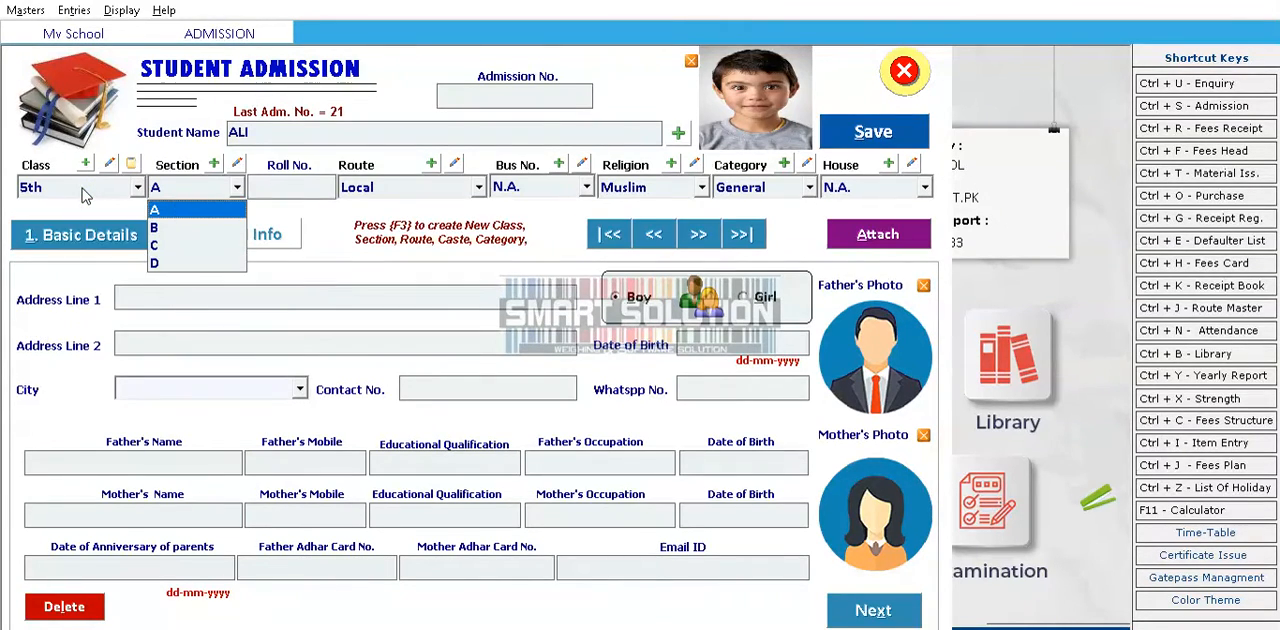
key(Return)
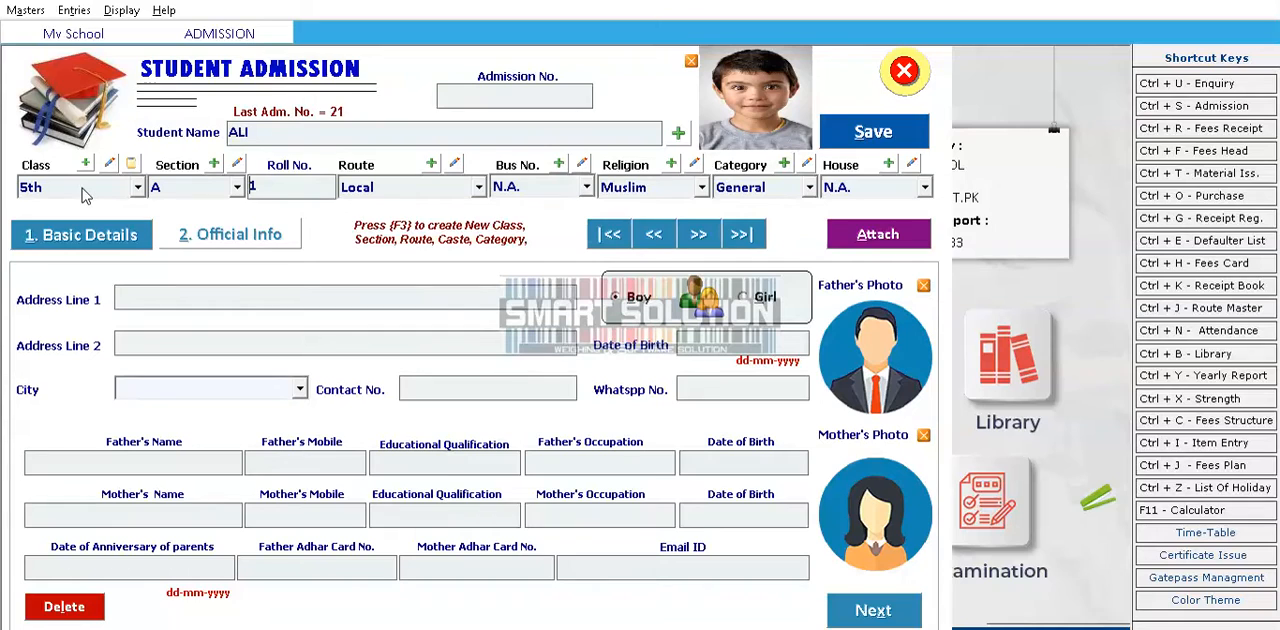
key(BackSpace)
text(45646)
key(Return)
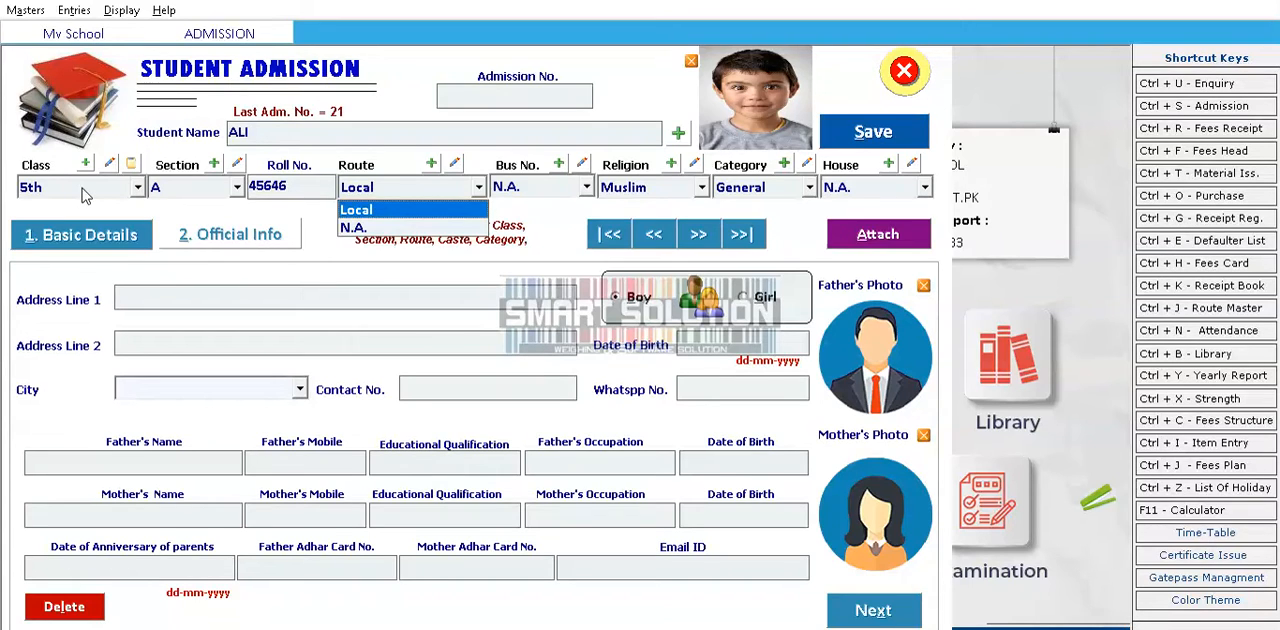
Keep route Local, bus N.A., religion Muslim and category General in the admission form, and close the form without saving
key(Return)
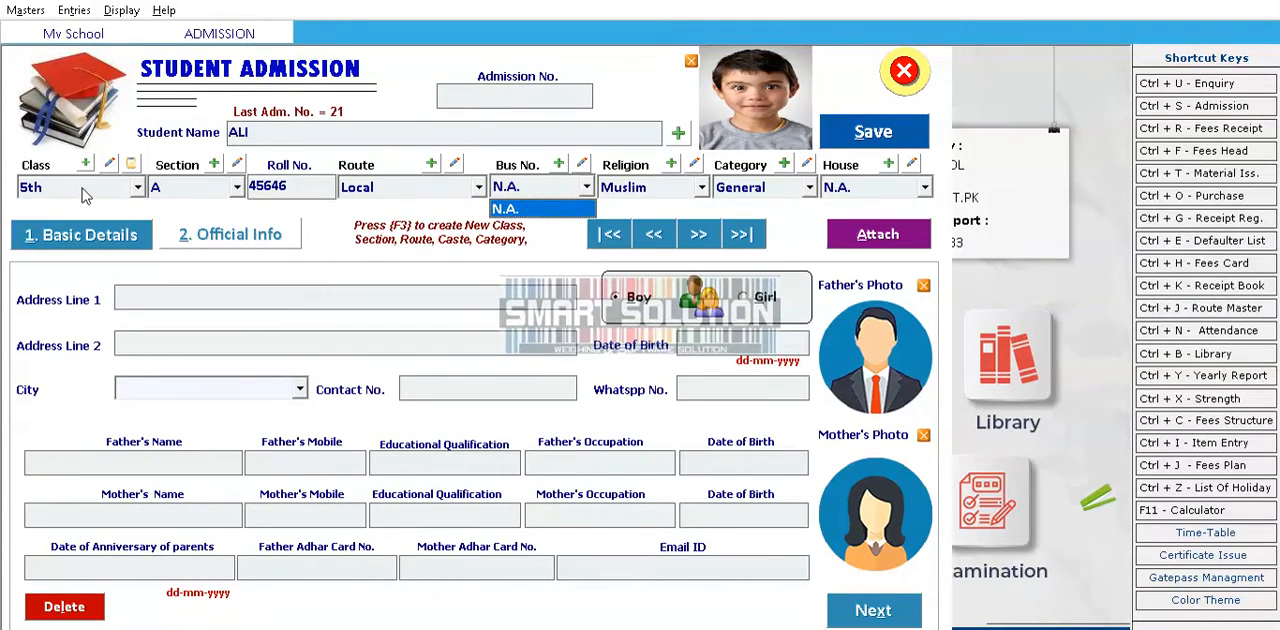
key(Return)
key(Return)
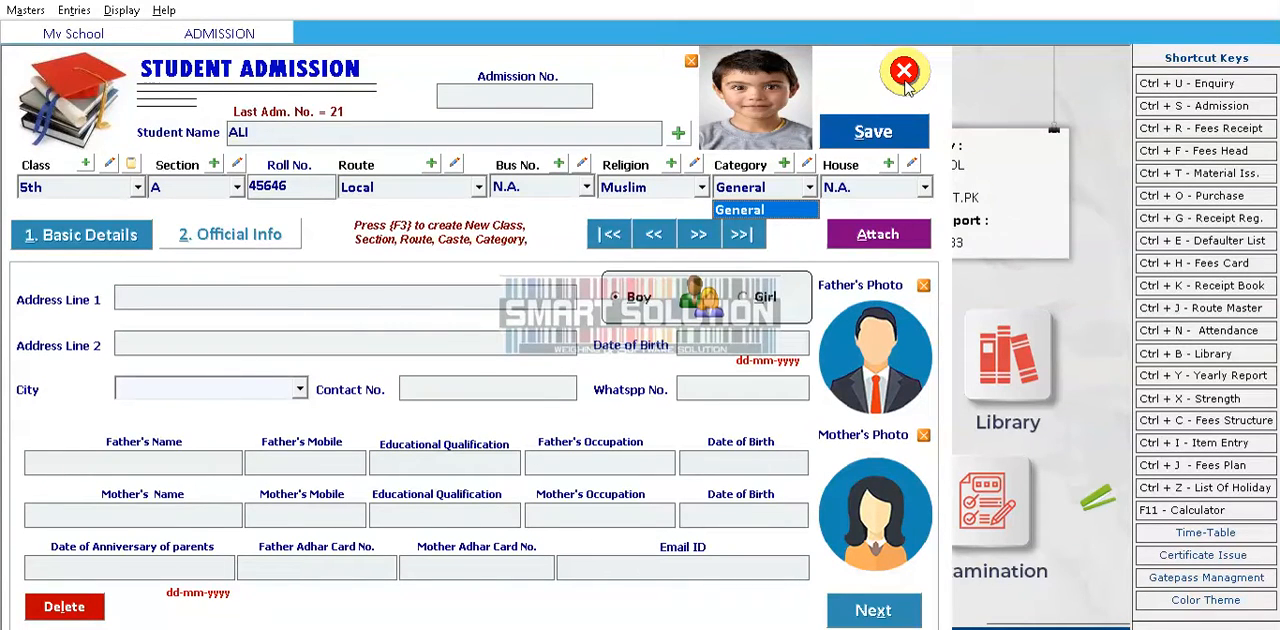
key(Return)
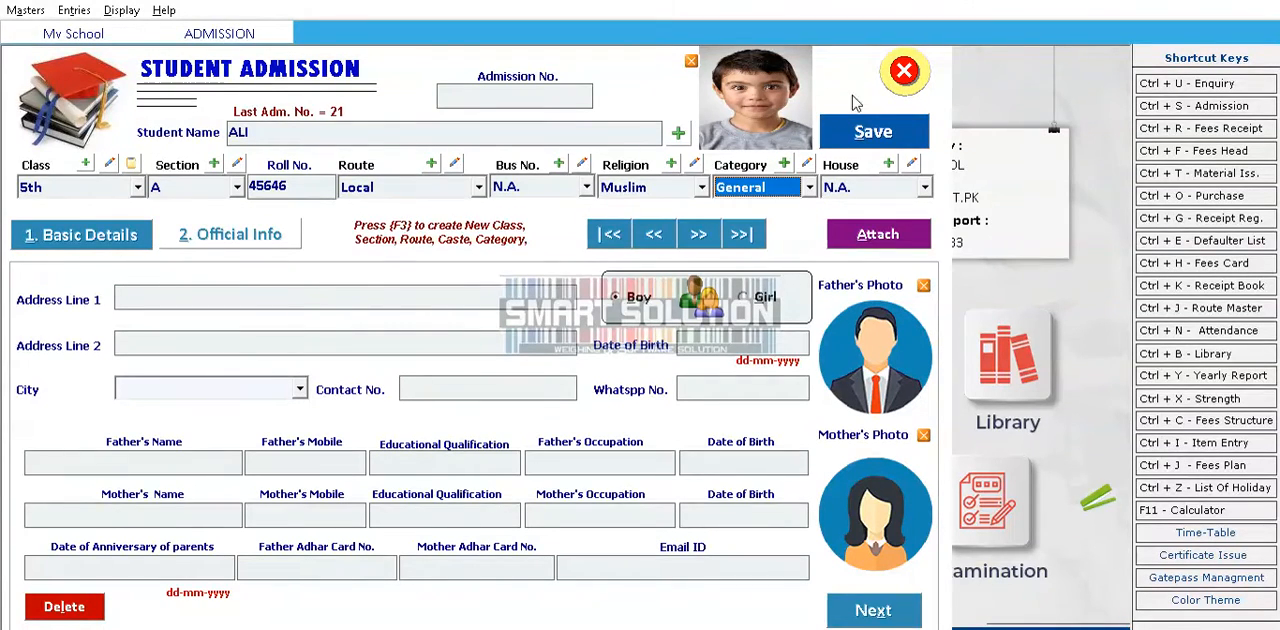
click(906, 71)
Open the fees heading form and load the ADMISSION FEE heading for editing
click(24, 11)
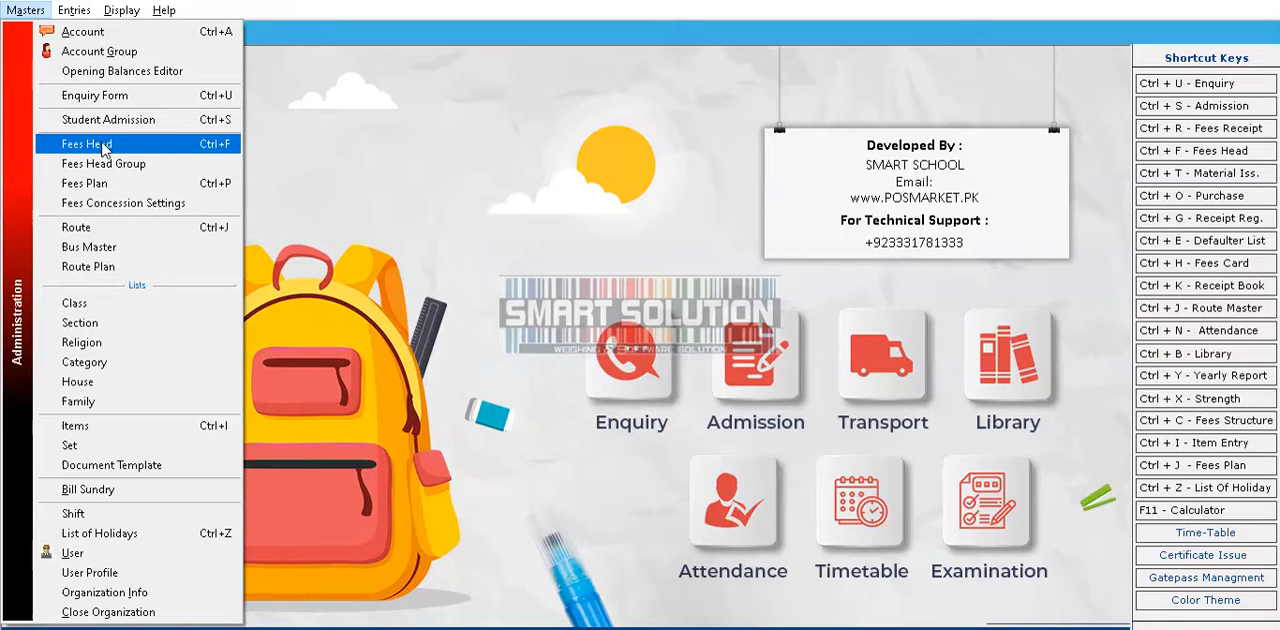
click(103, 147)
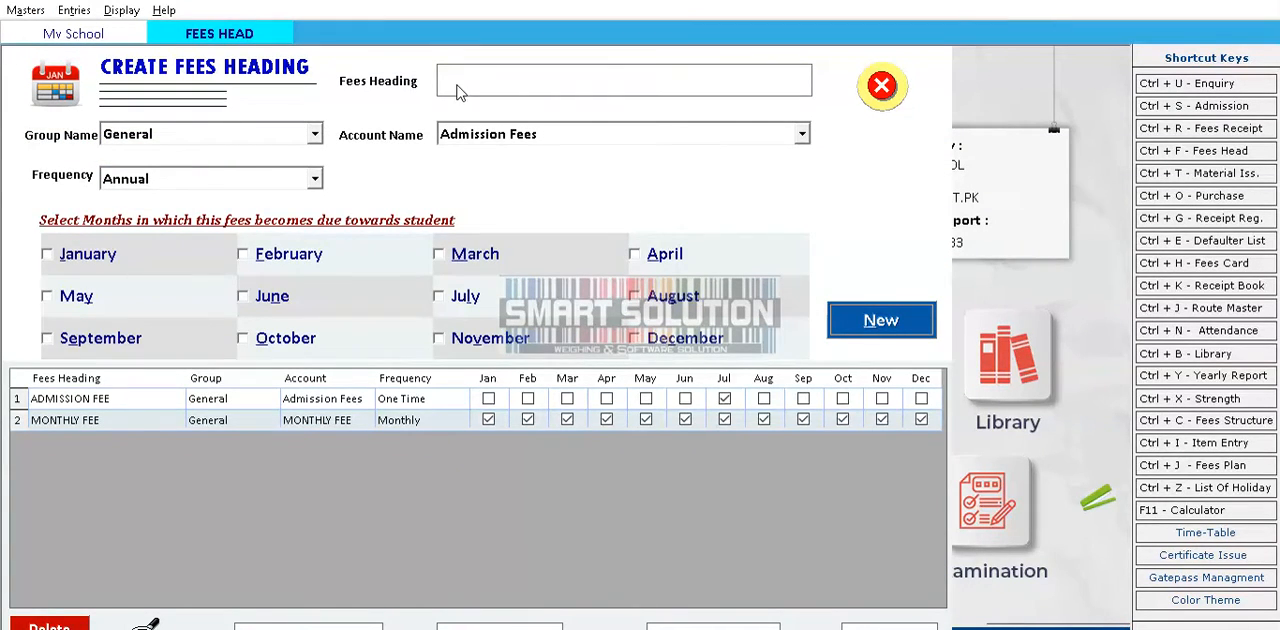
click(55, 399)
double_click(73, 400)
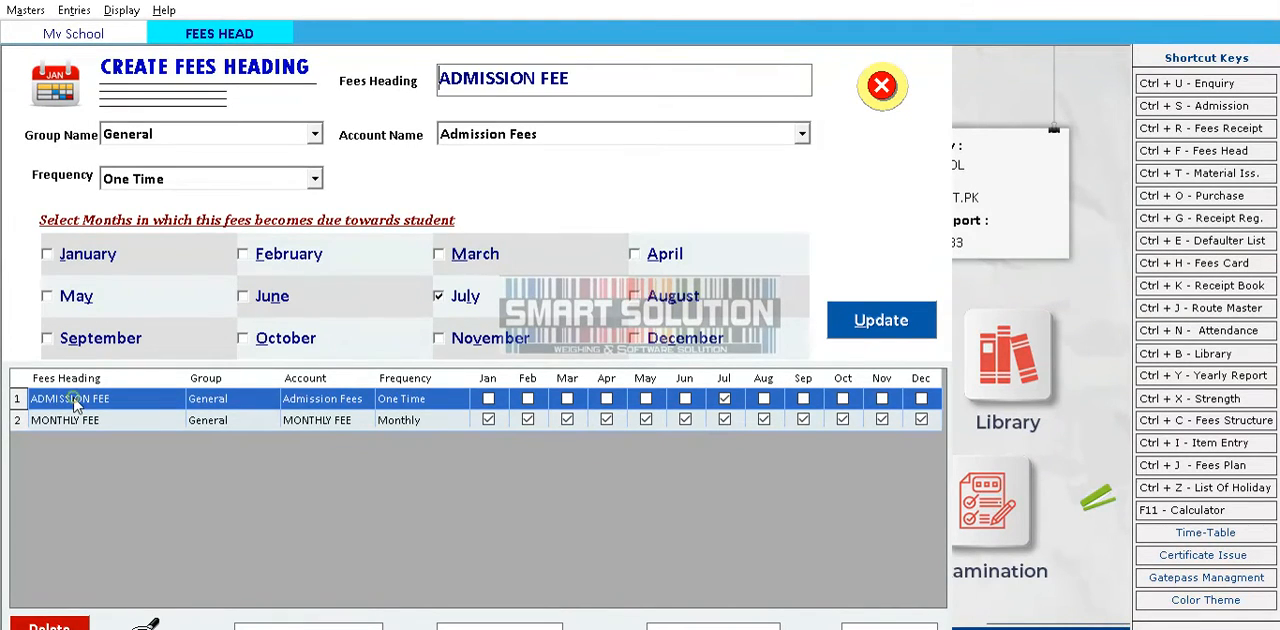
double_click(590, 80)
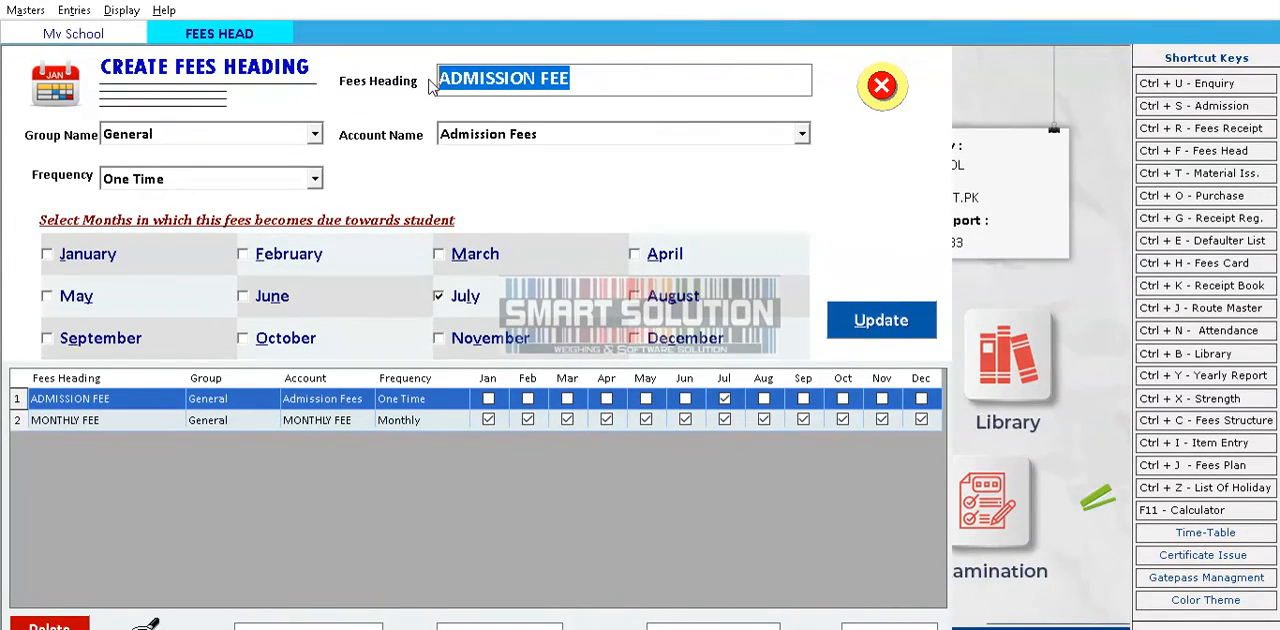
click(572, 82)
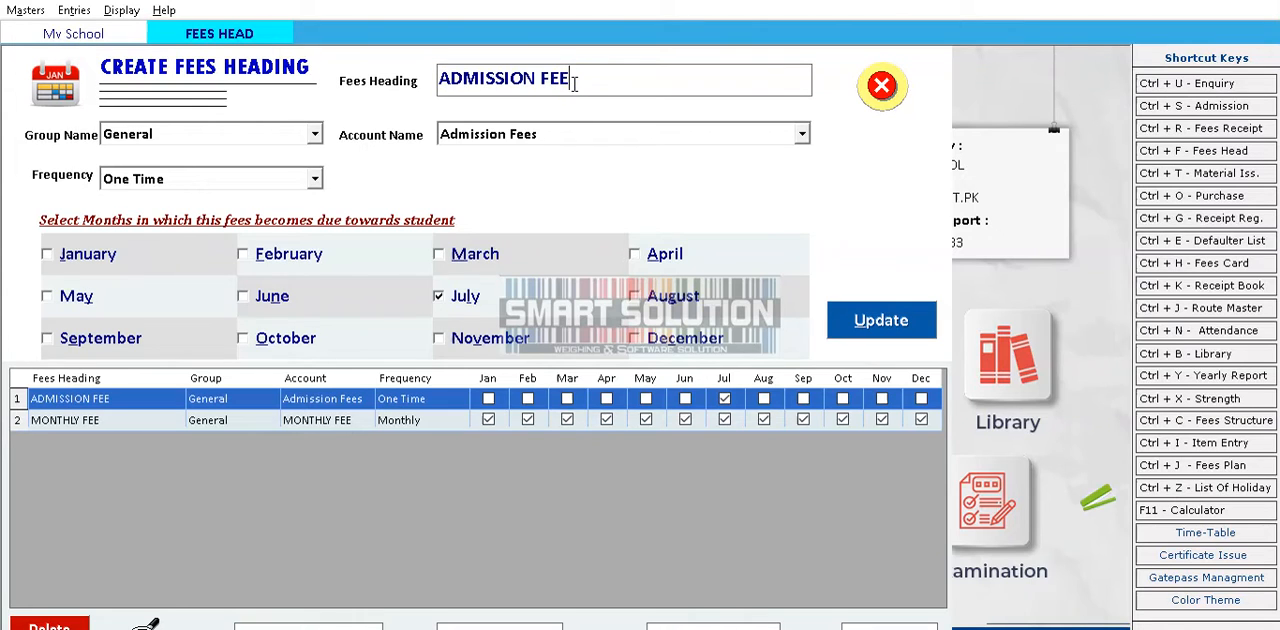
drag(586, 83, 446, 90)
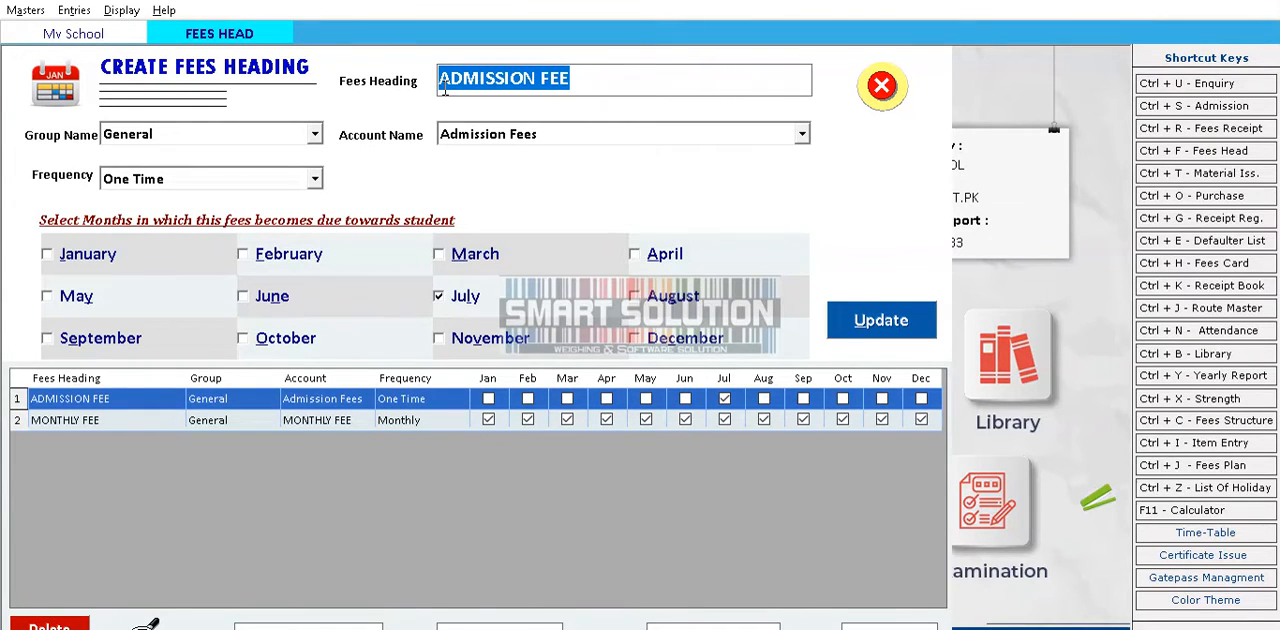
Update ADMISSION FEE with group General, account Admission Fees and One Time frequency due in April
key(Return)
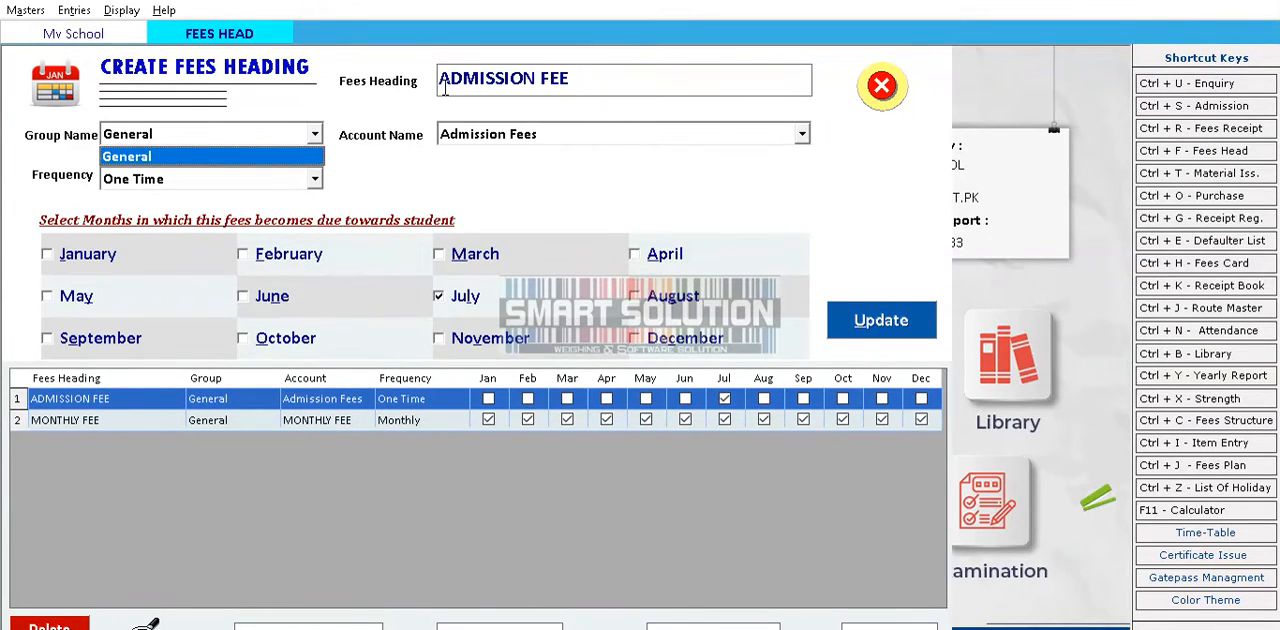
key(Return)
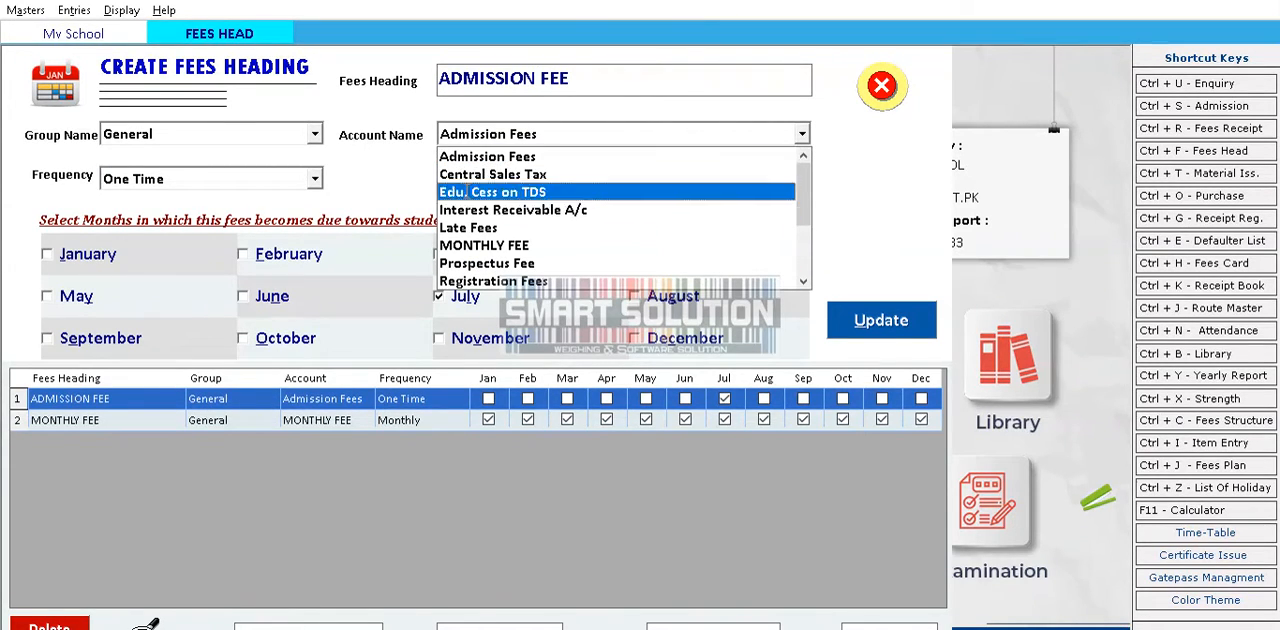
click(520, 157)
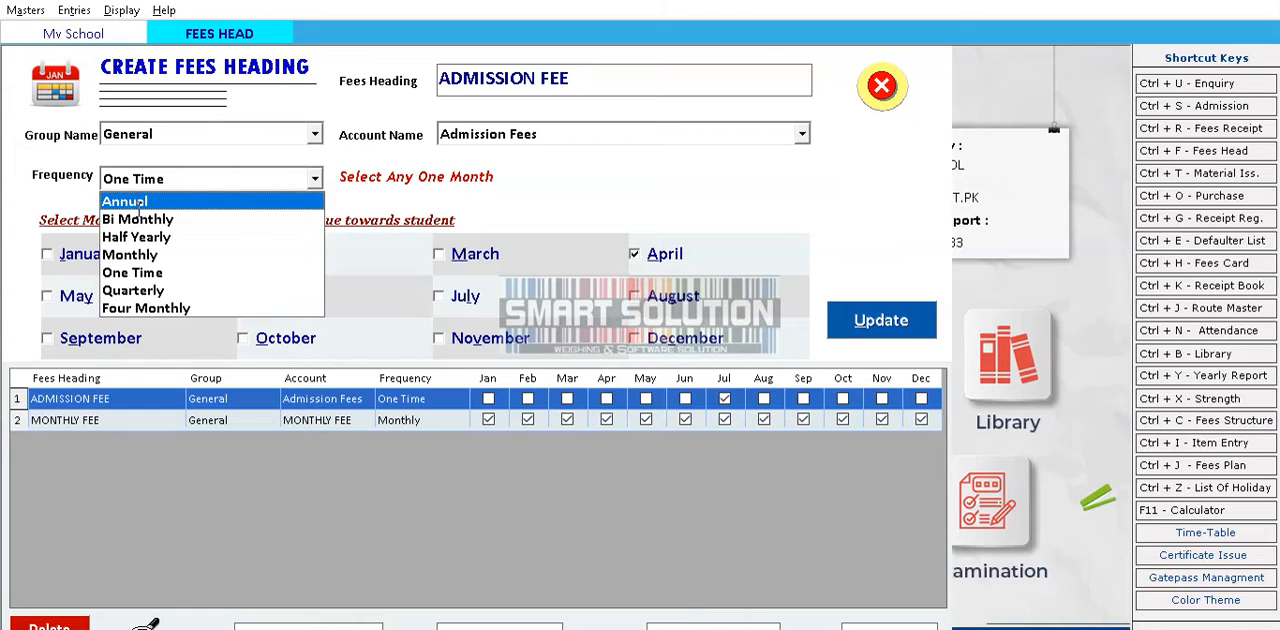
click(130, 272)
key(Tab)
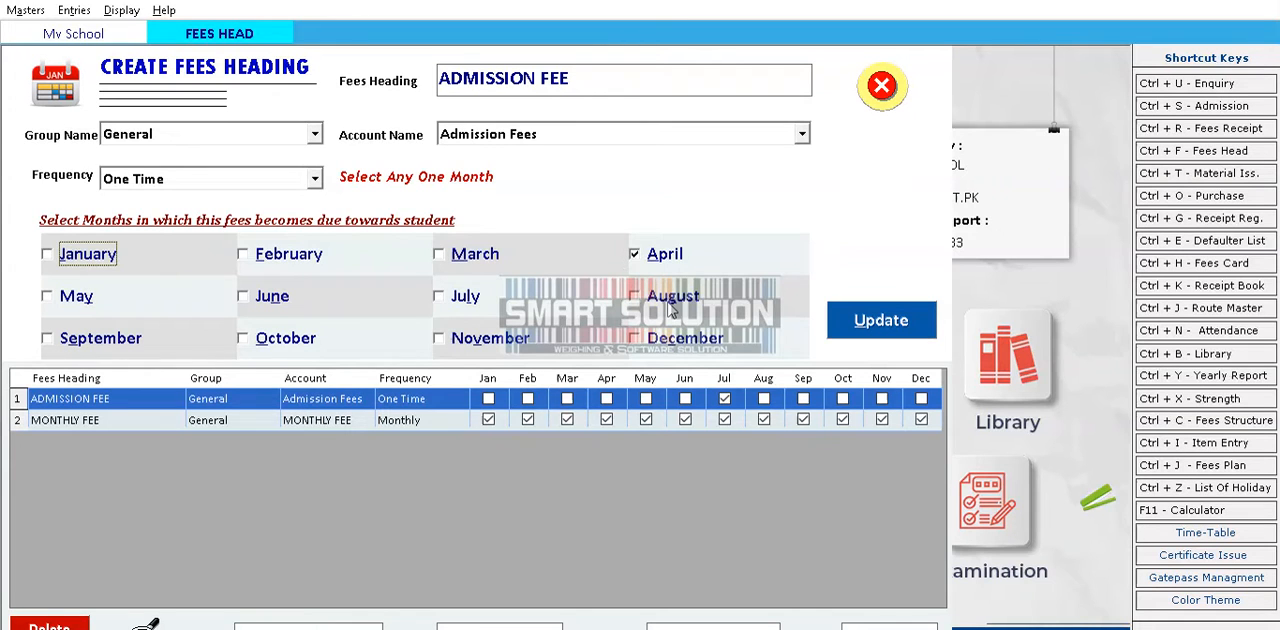
click(845, 318)
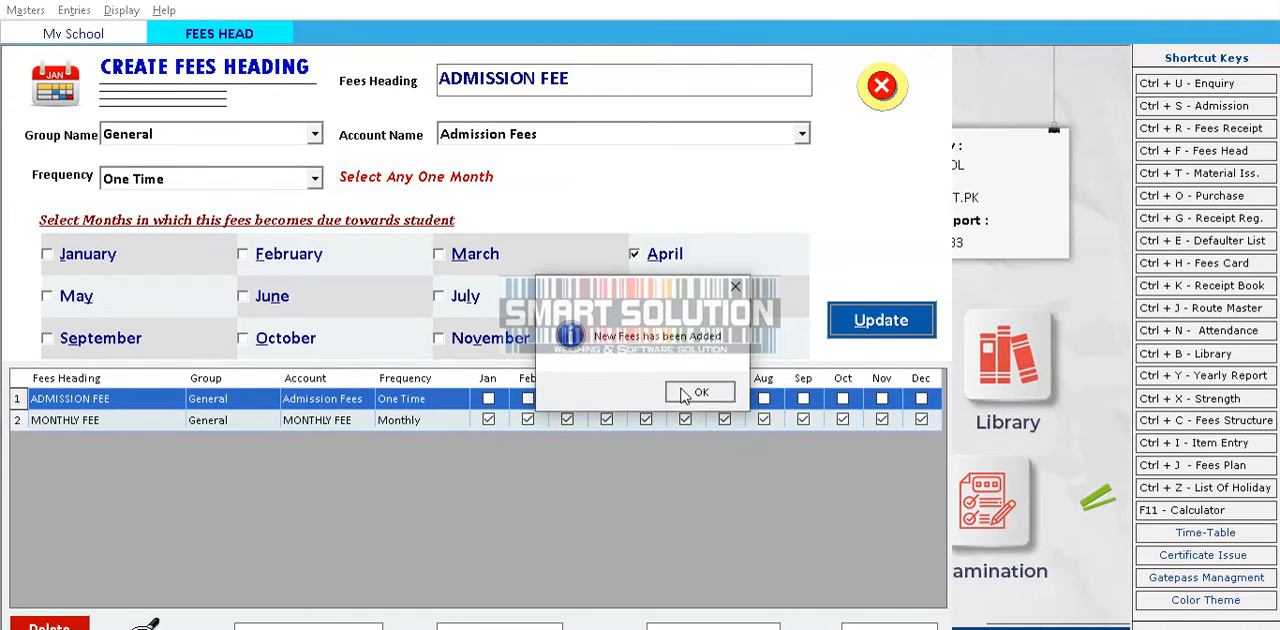
click(680, 391)
Update the MONTHLY FEE heading with group General, account MONTHLY FEE and Monthly frequency for all months, and close the form
click(97, 420)
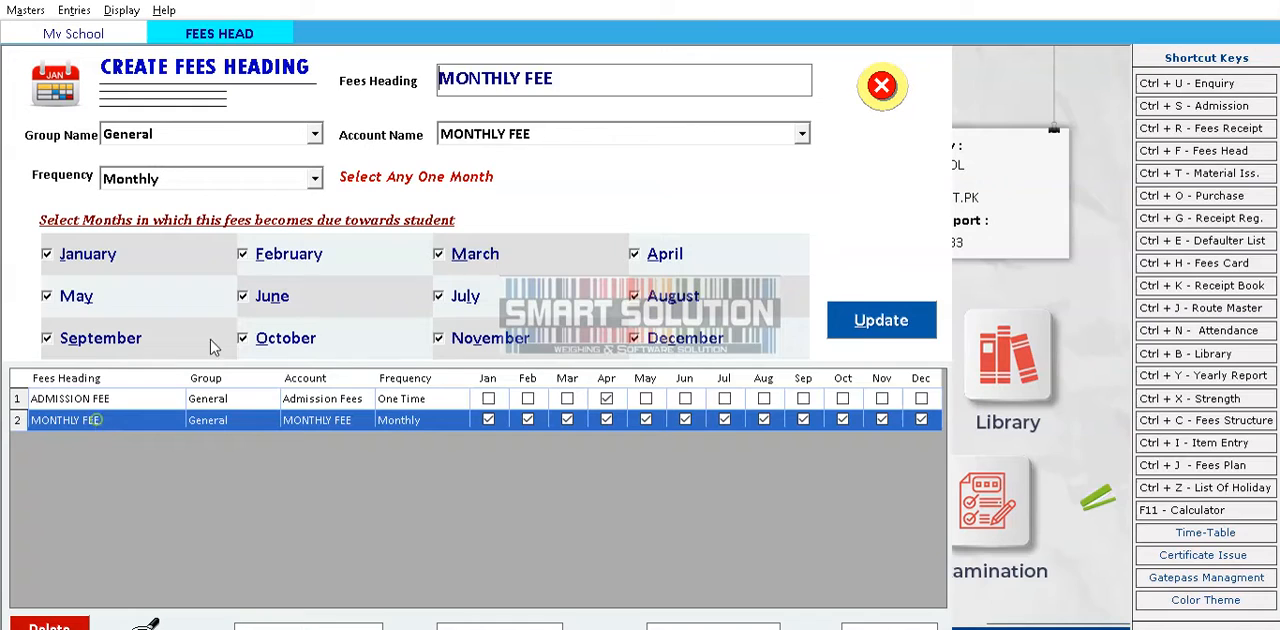
triple_click(558, 80)
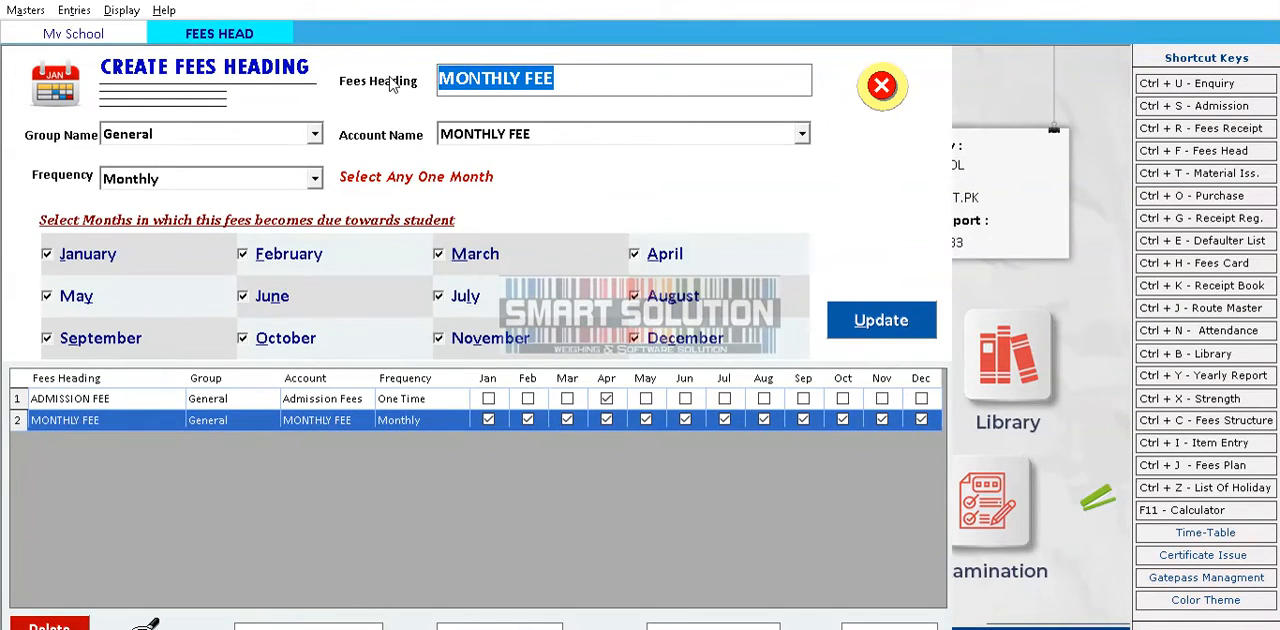
key(Tab)
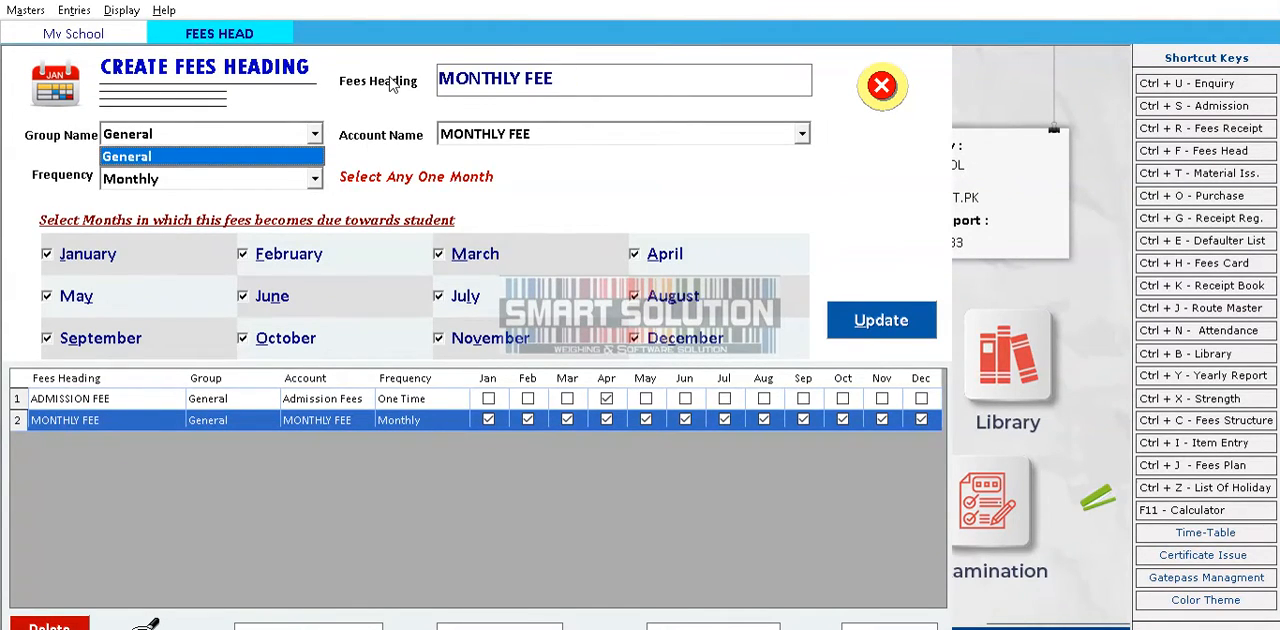
key(Tab)
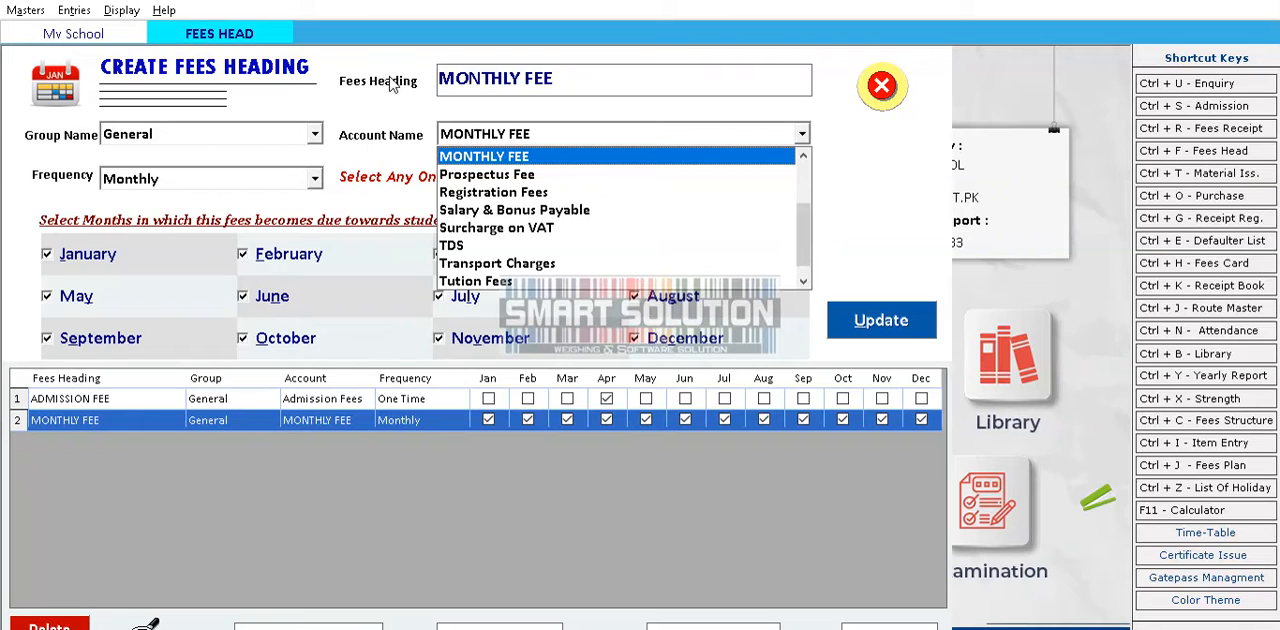
key(Tab)
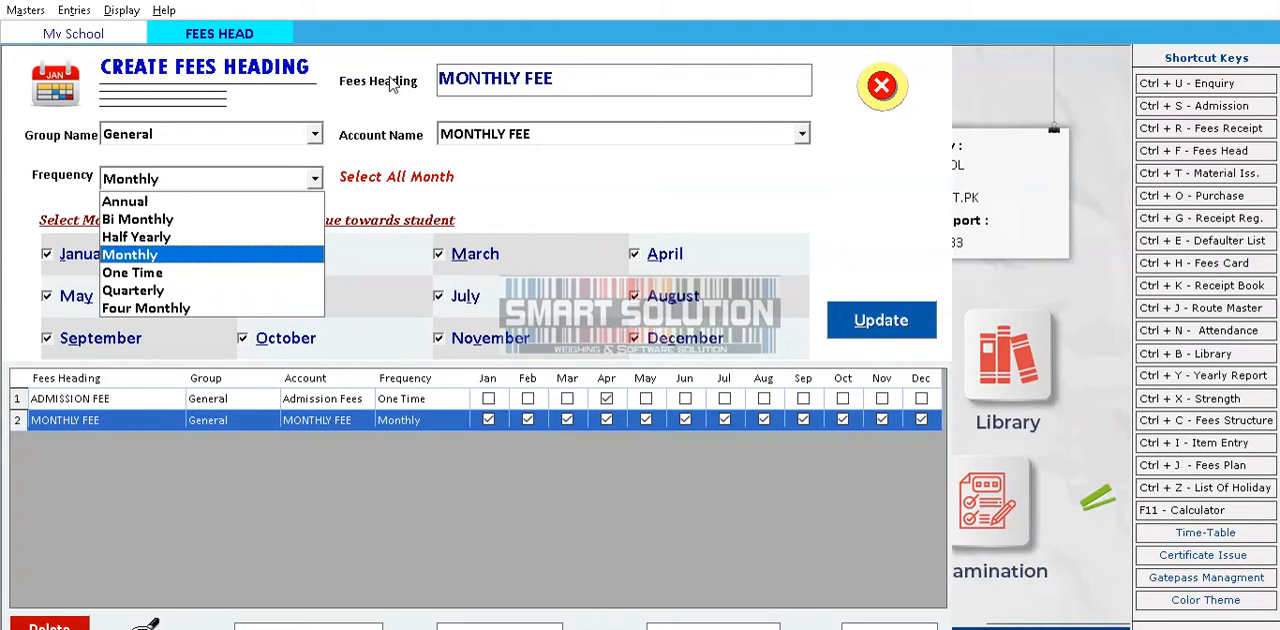
key(Tab)
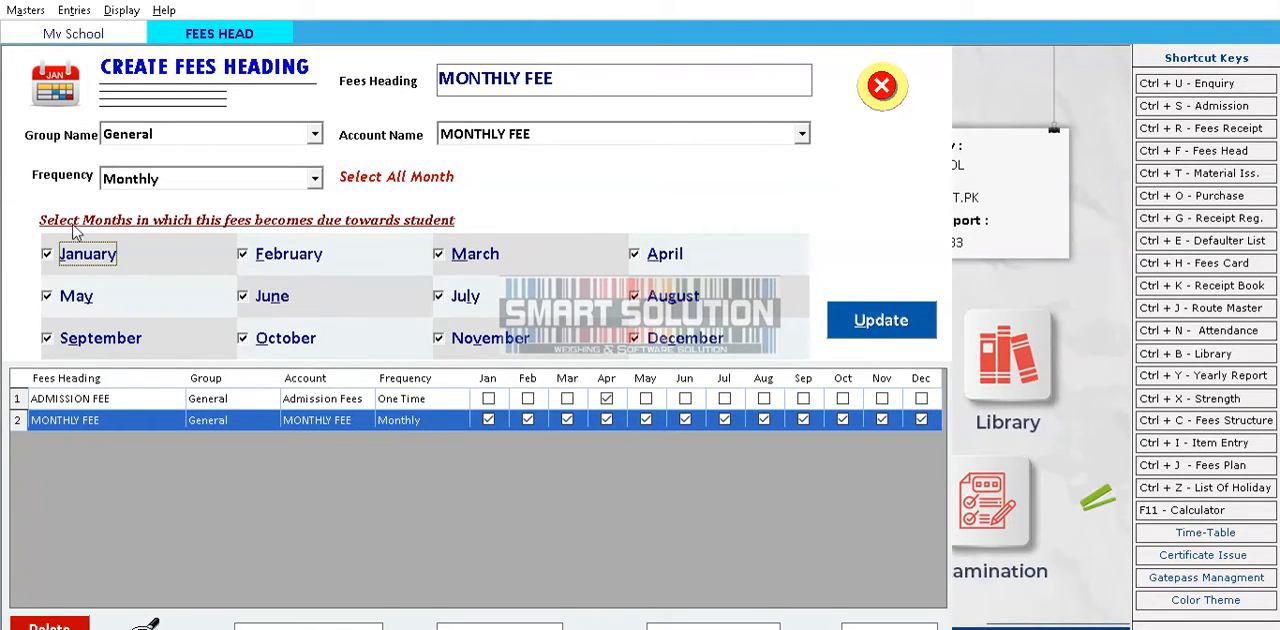
click(866, 321)
click(678, 397)
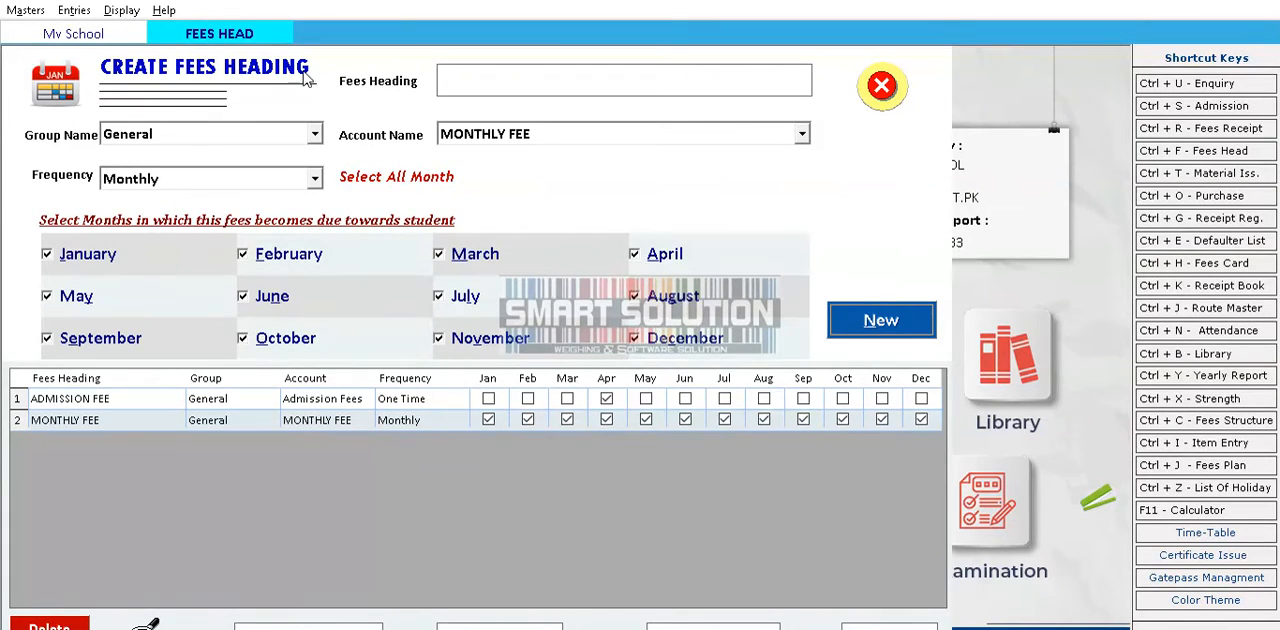
click(898, 88)
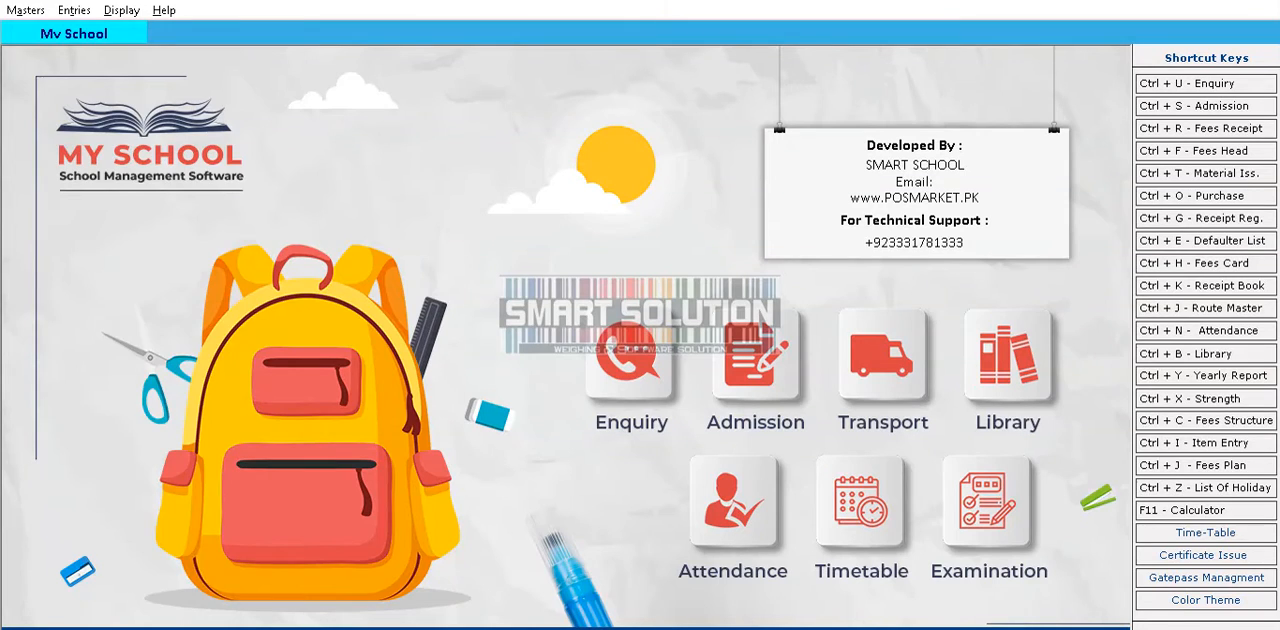
Open the fees plan and start a MONTHLY FEE entry with a fees value of 1000
click(25, 10)
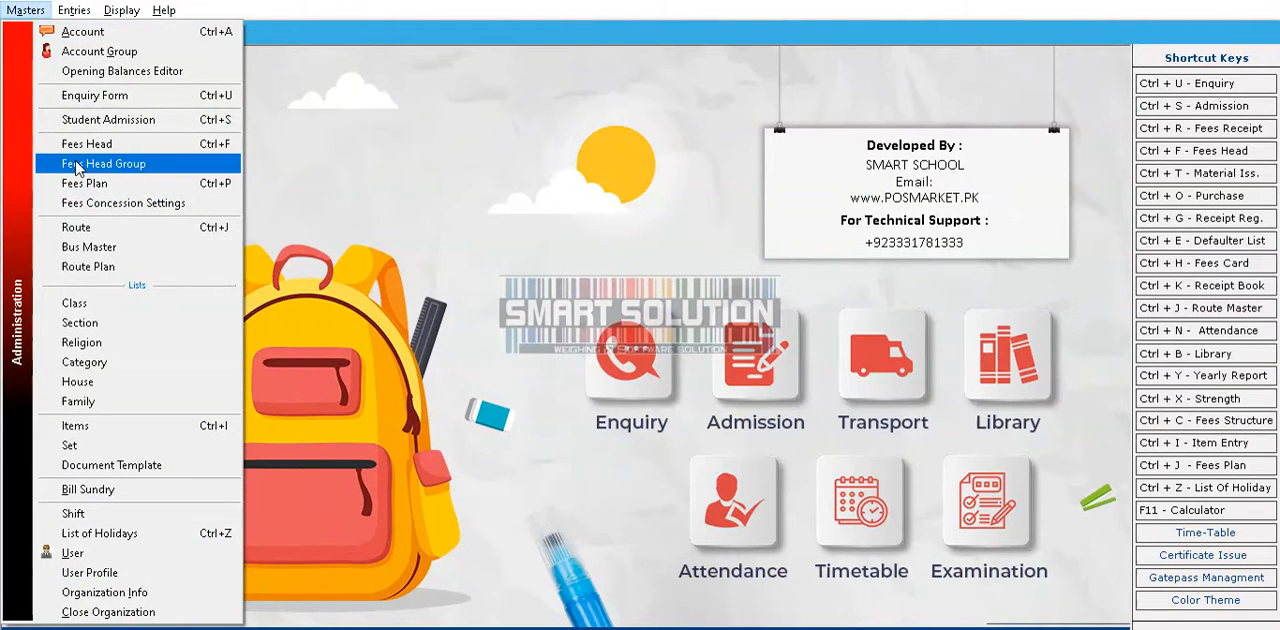
click(102, 186)
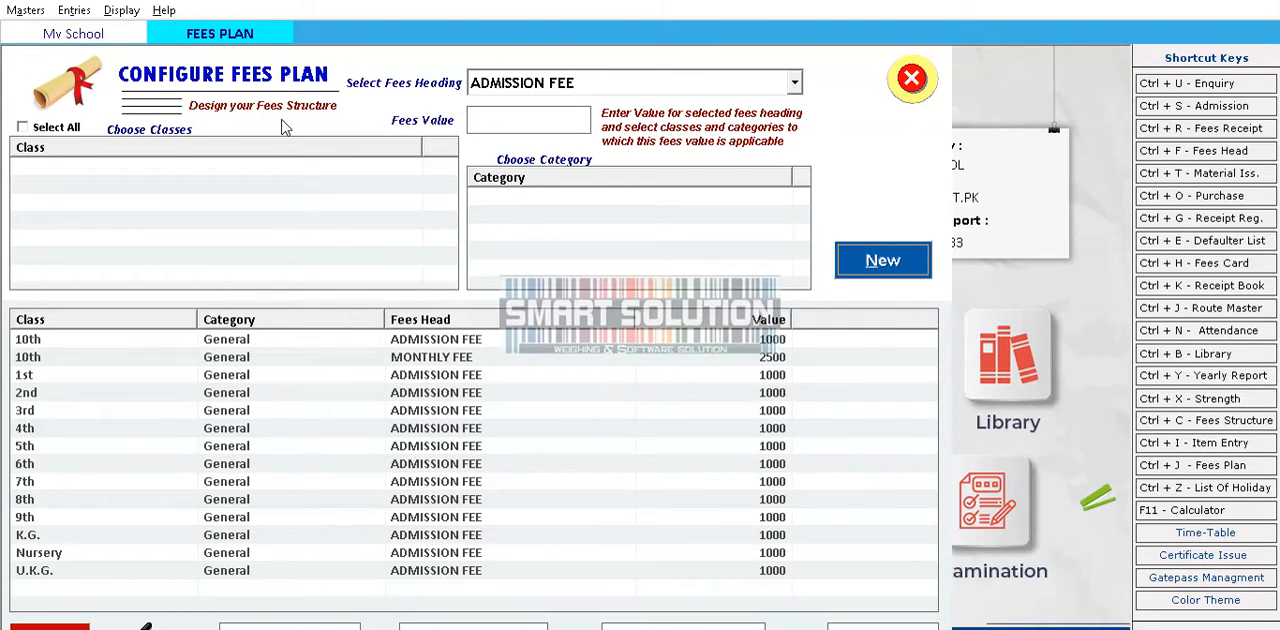
click(613, 86)
key(Down)
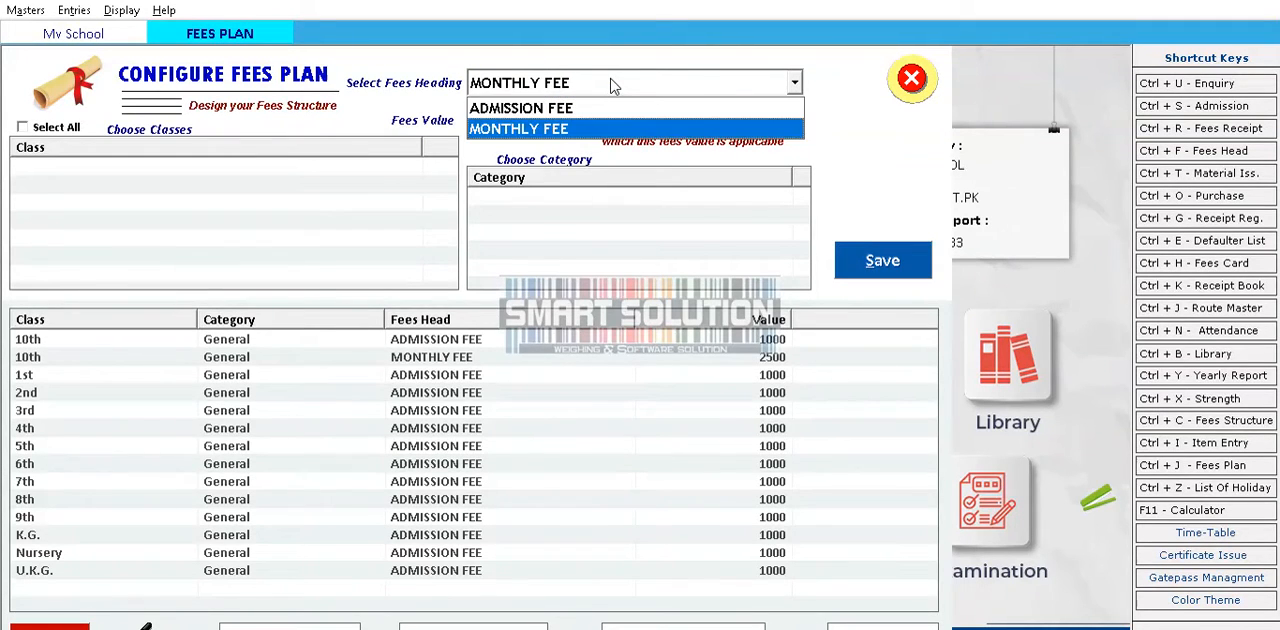
key(Return)
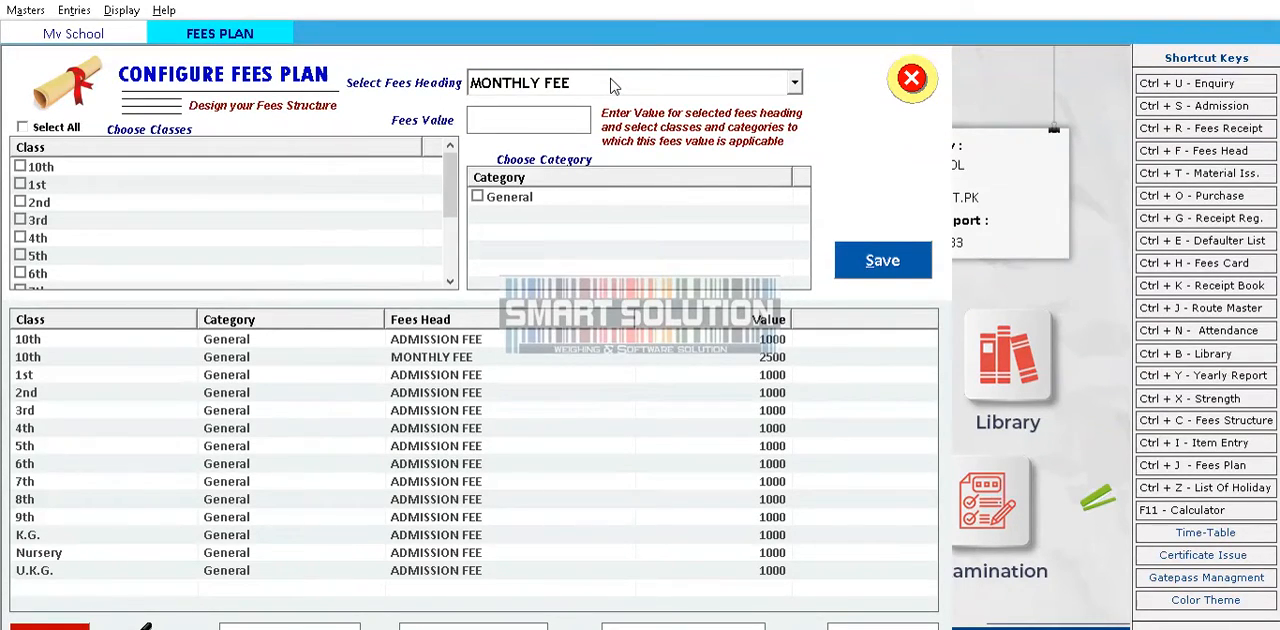
text(1000)
Apply the fee to classes 1st, 2nd and 3rd in the General category and save the plan
click(20, 185)
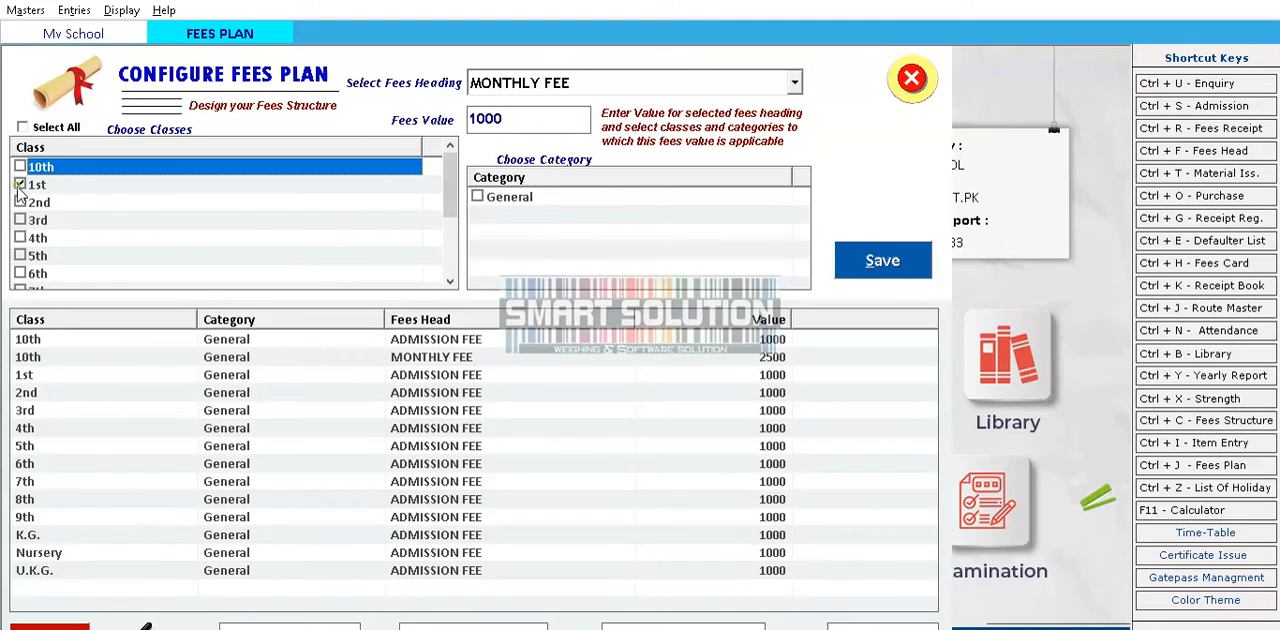
click(20, 202)
click(20, 220)
key(Tab)
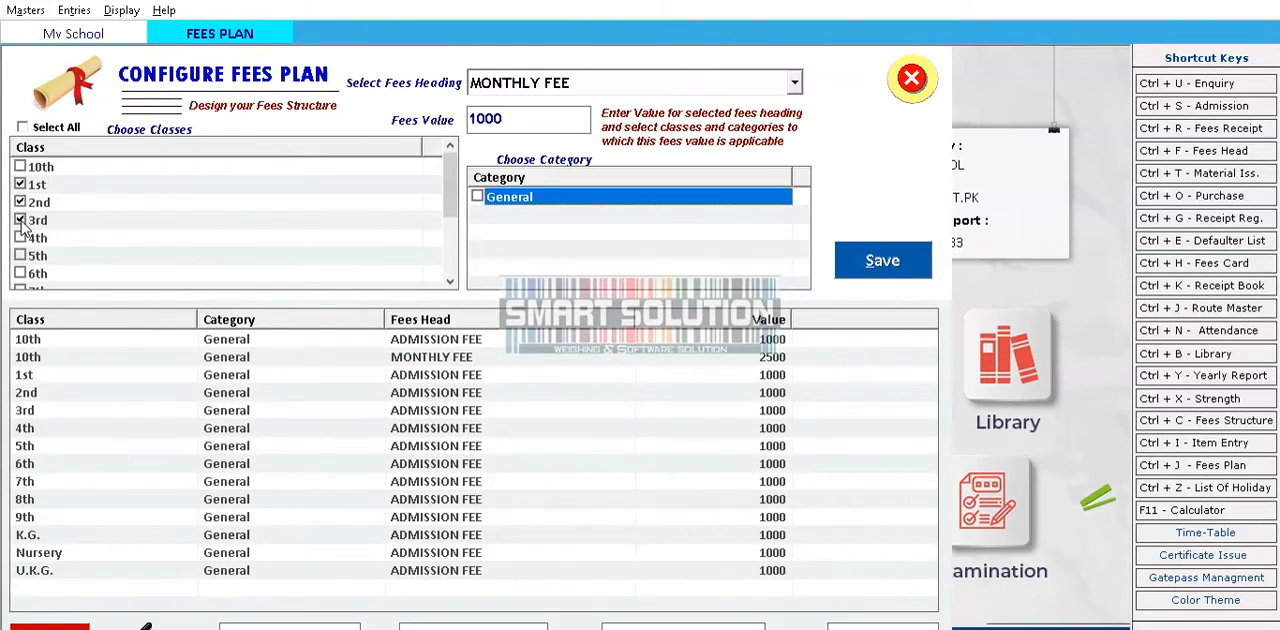
key(Tab)
key(Return)
key(Return)
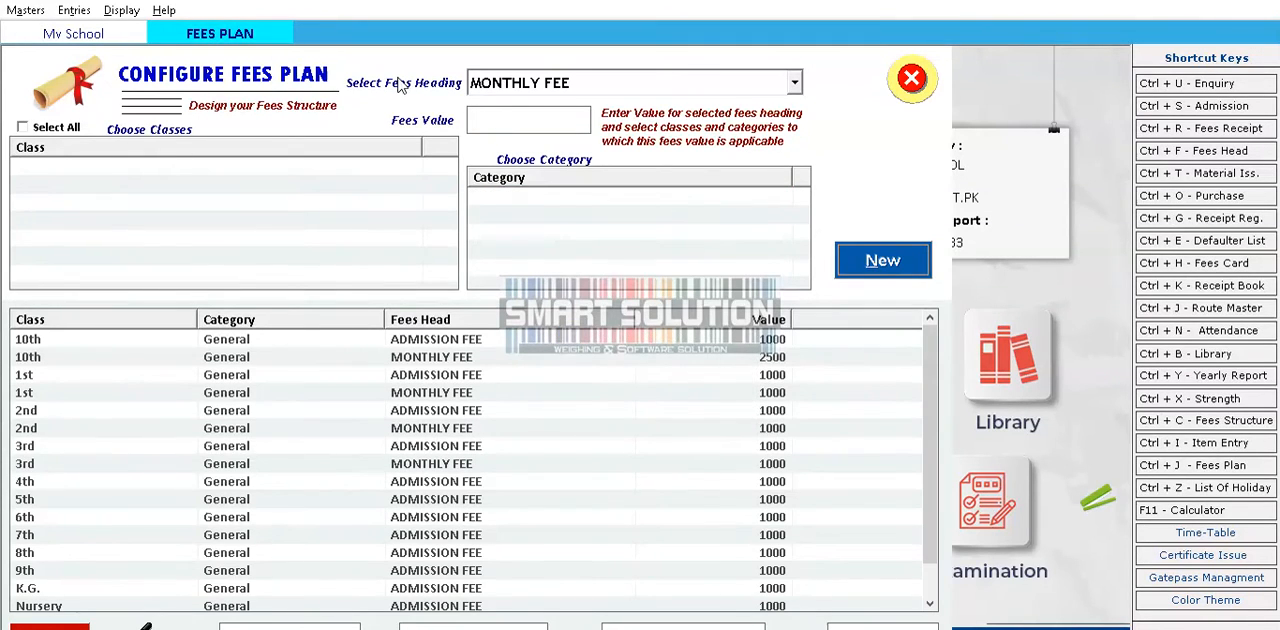
Start another fees plan entry for MONTHLY FEE with a fees value of 2000
key(Return)
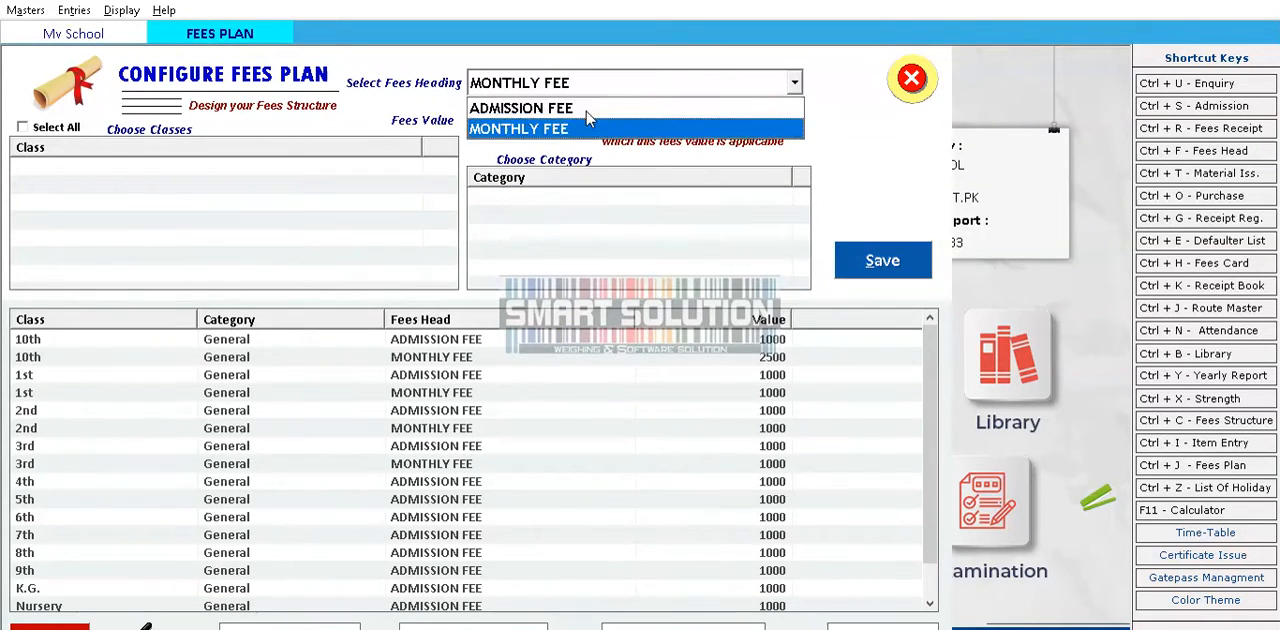
click(587, 127)
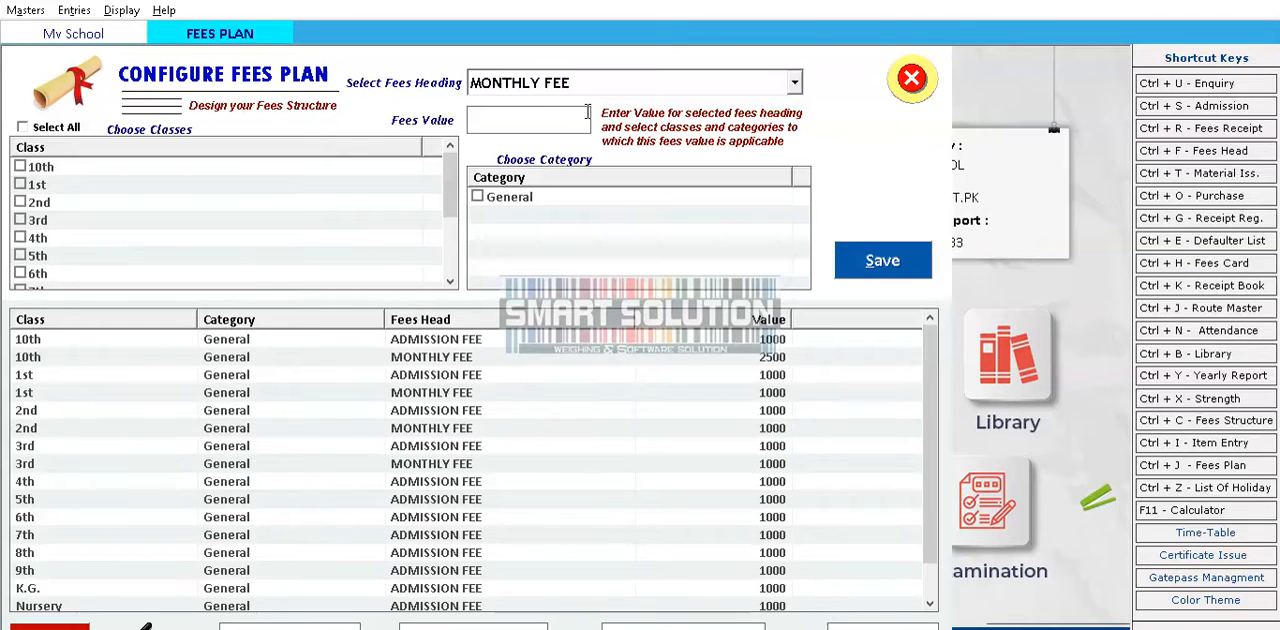
text(2000)
key(Tab)
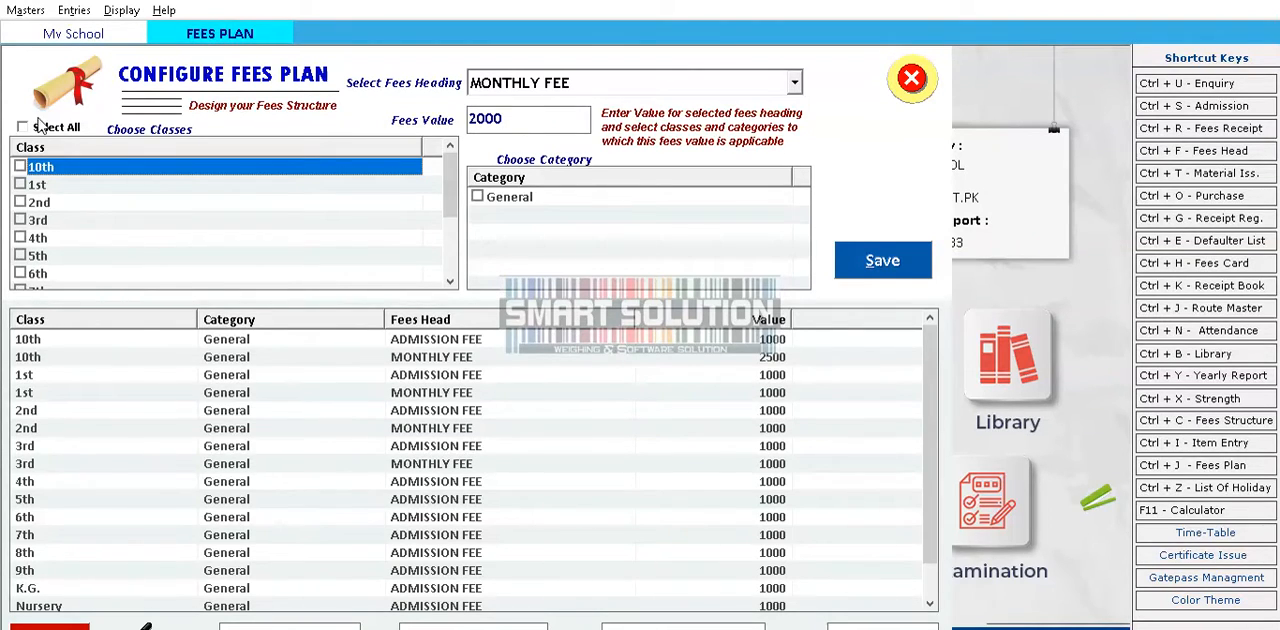
click(20, 167)
click(22, 127)
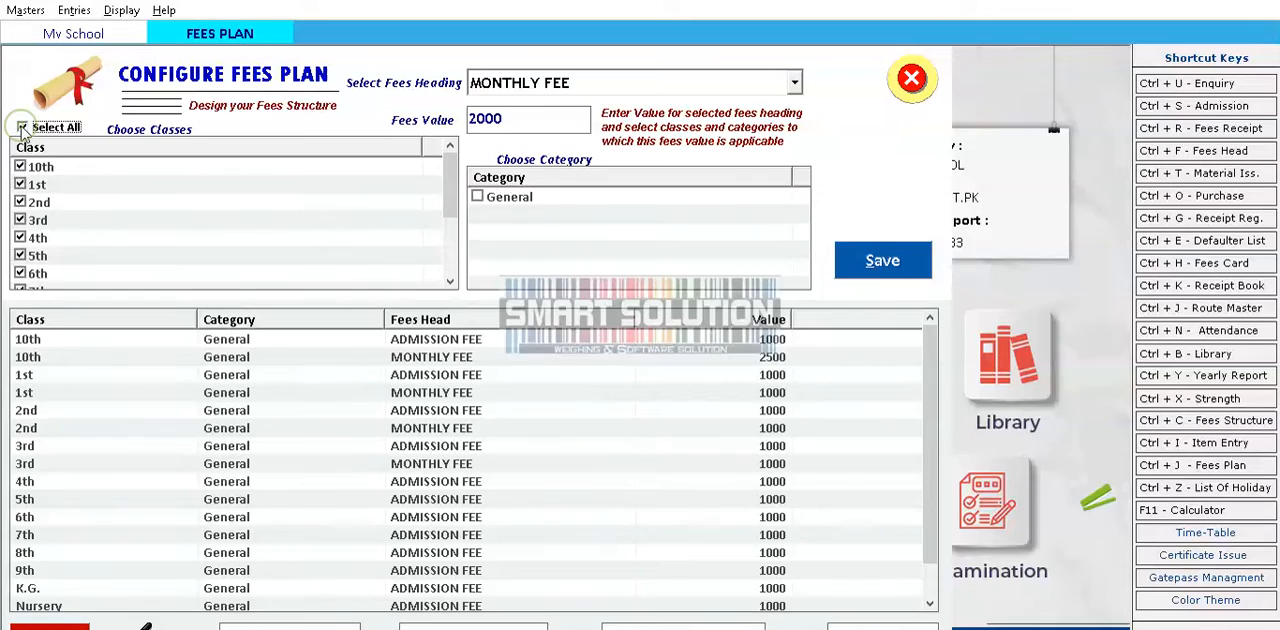
scroll(78, 187, down, 2)
scroll(78, 187, up, 2)
click(22, 127)
Try to save the 2000 monthly fee for class 10th in the General category, then close the fees plan
click(20, 167)
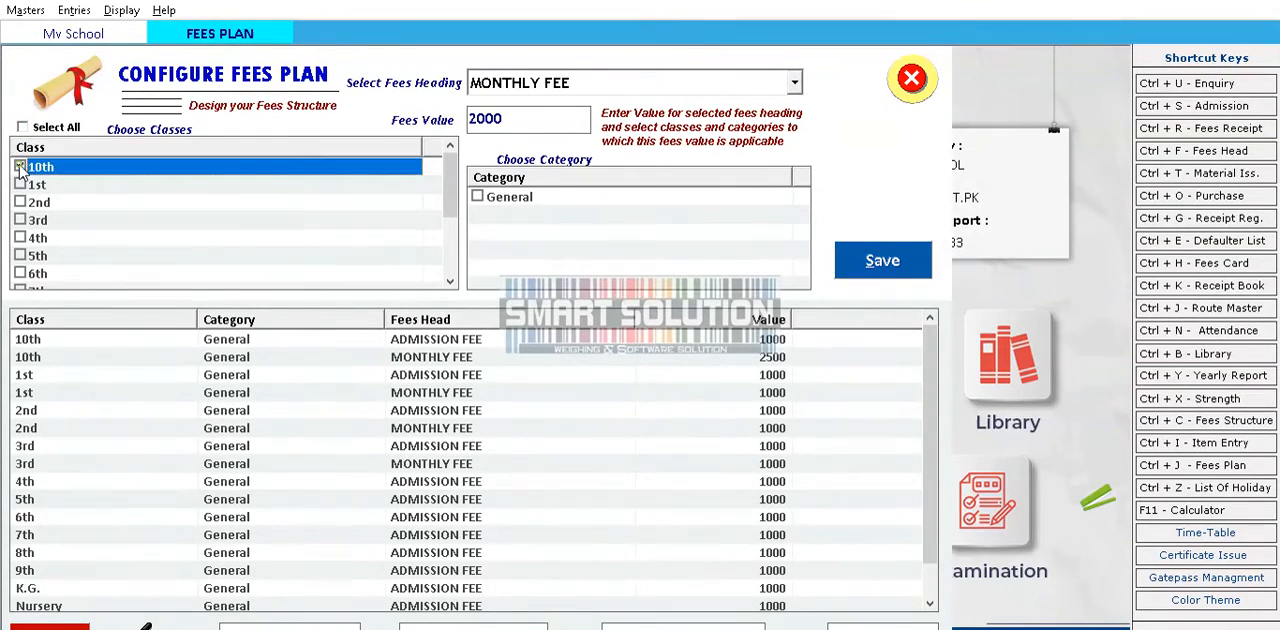
key(Tab)
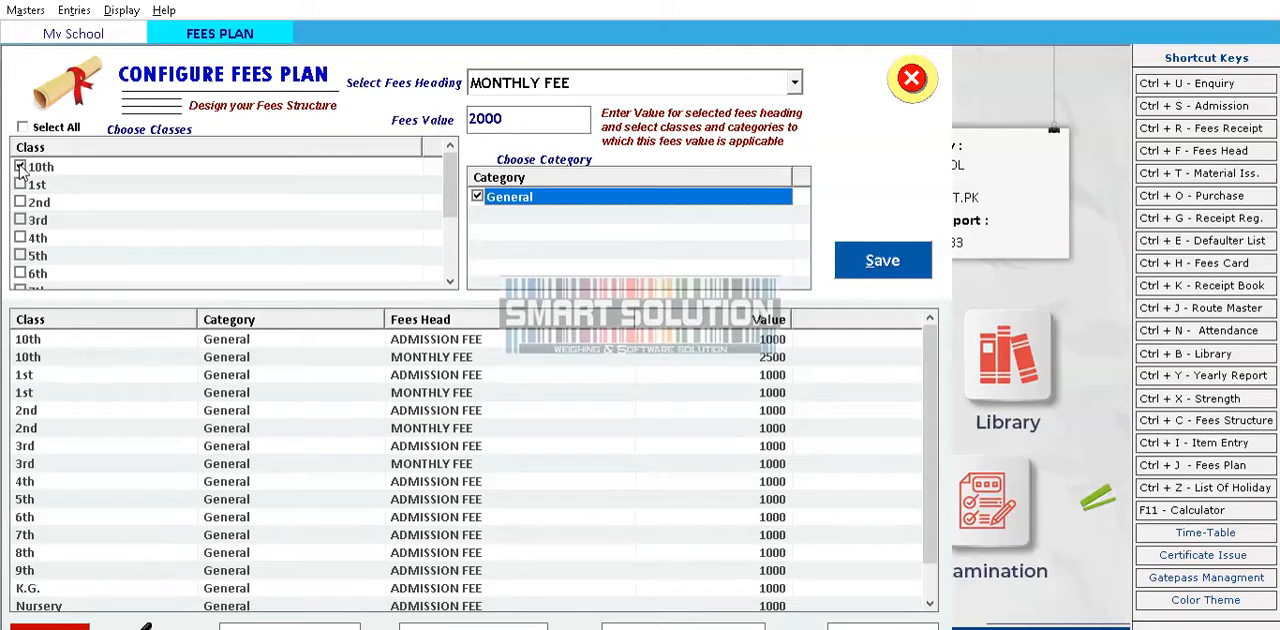
key(Tab)
key(Return)
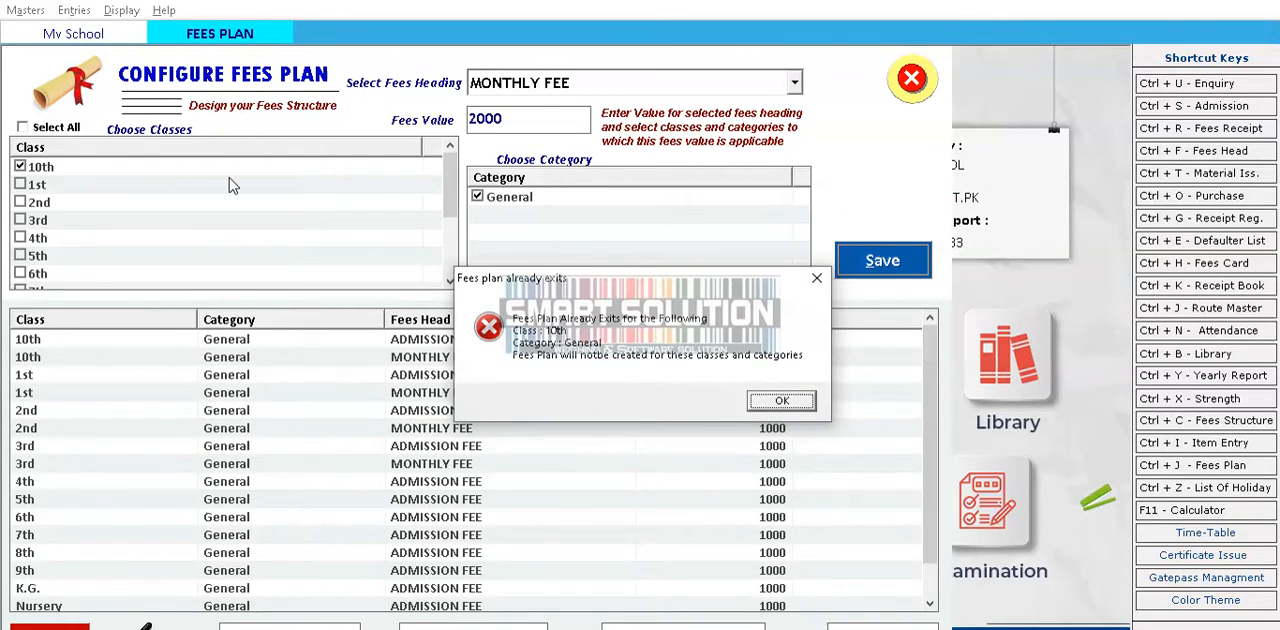
click(817, 278)
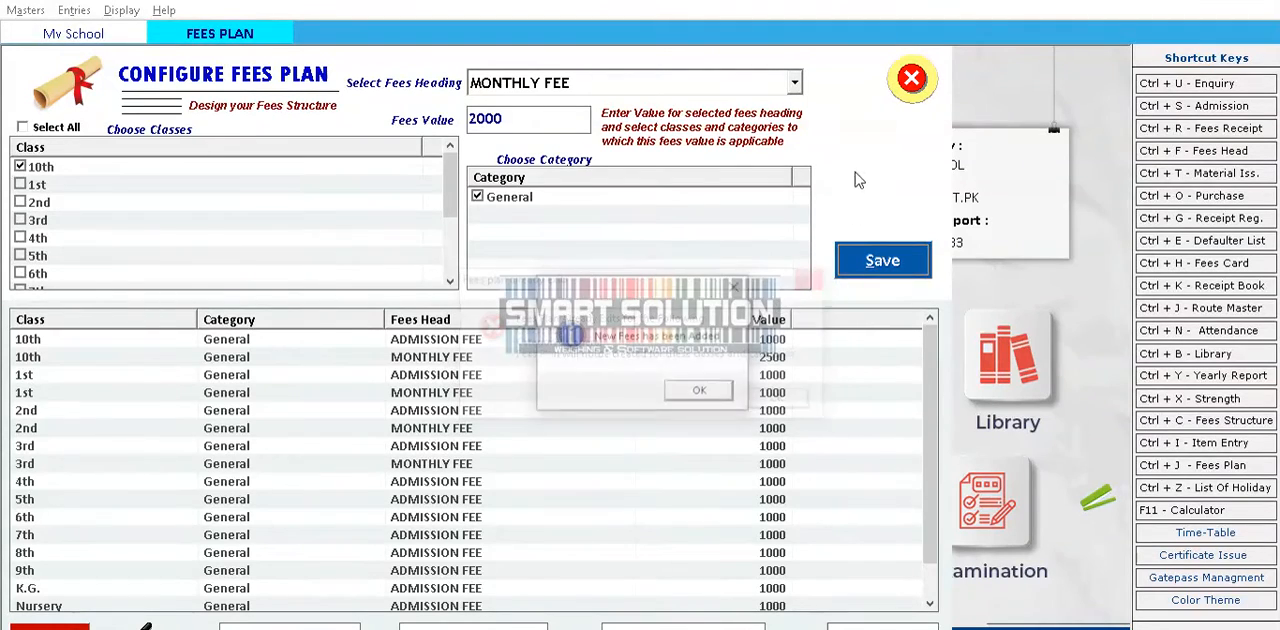
click(704, 390)
click(445, 392)
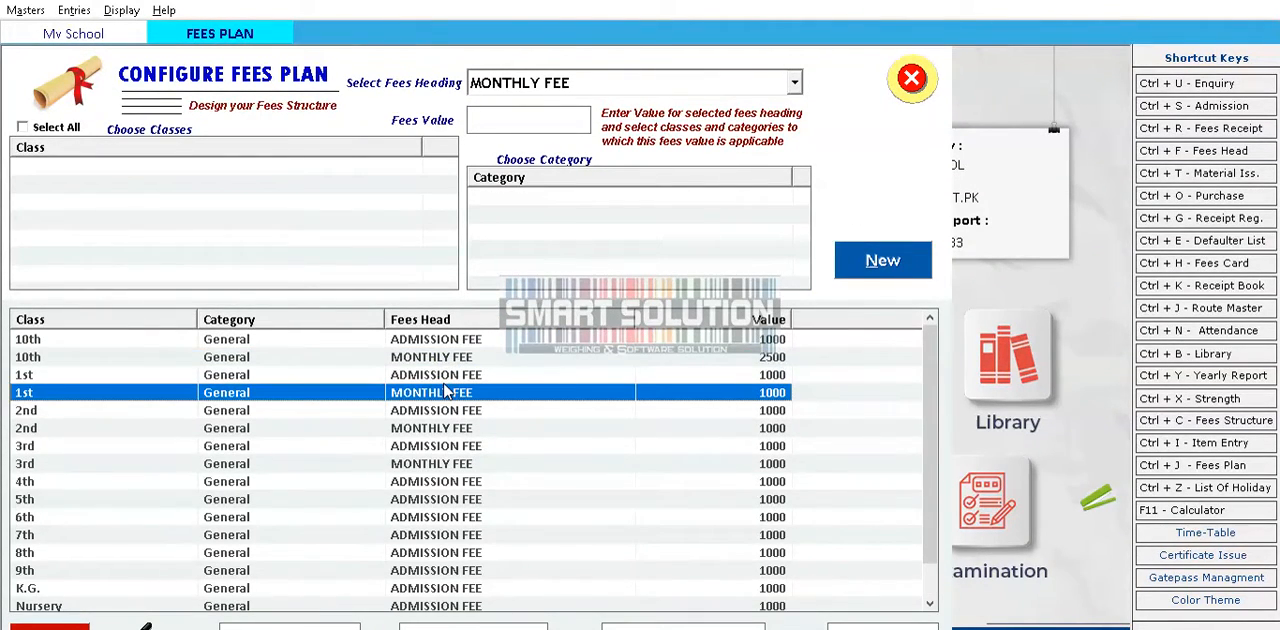
click(908, 76)
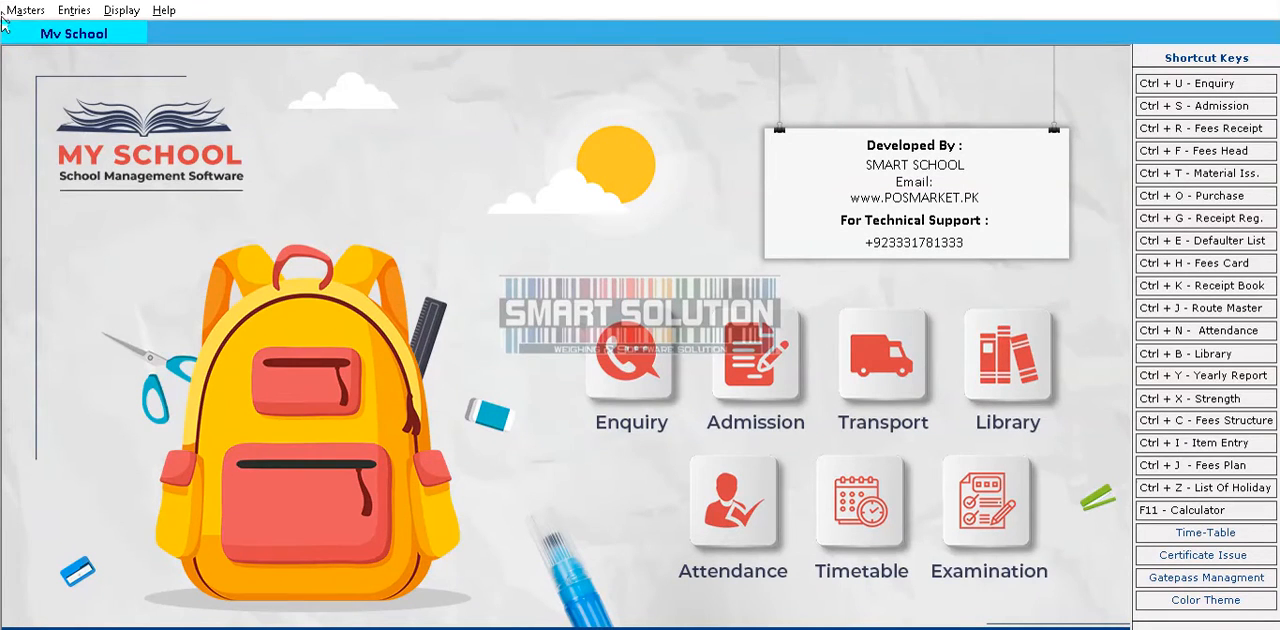
click(22, 10)
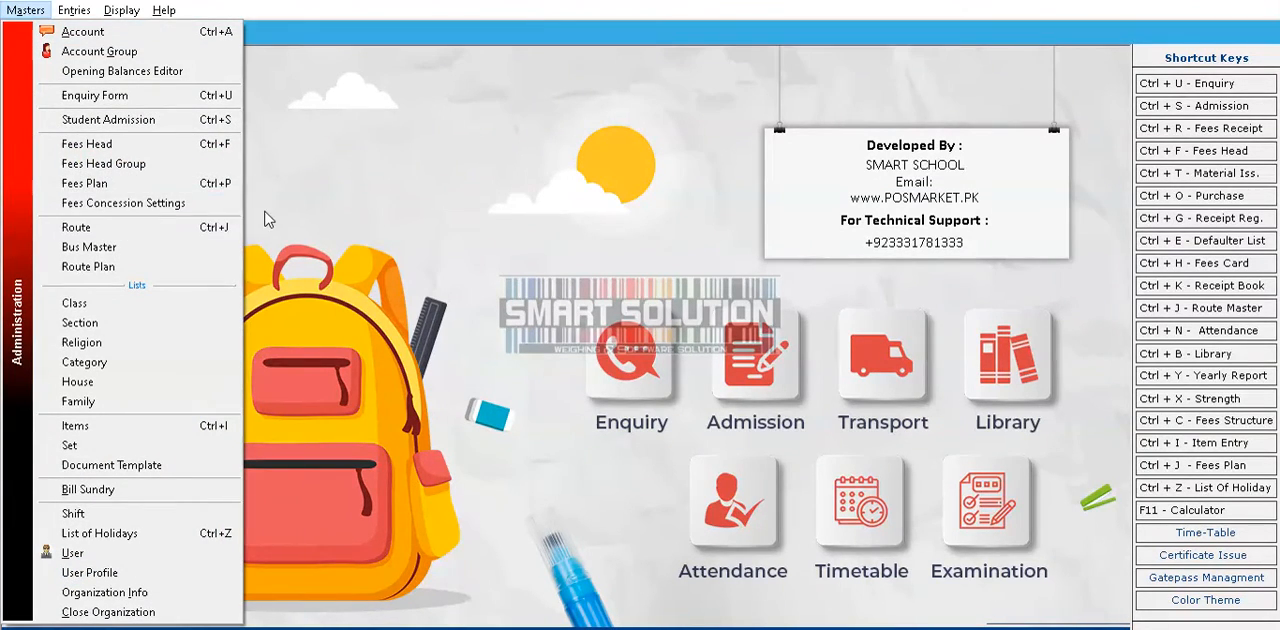
click(250, 177)
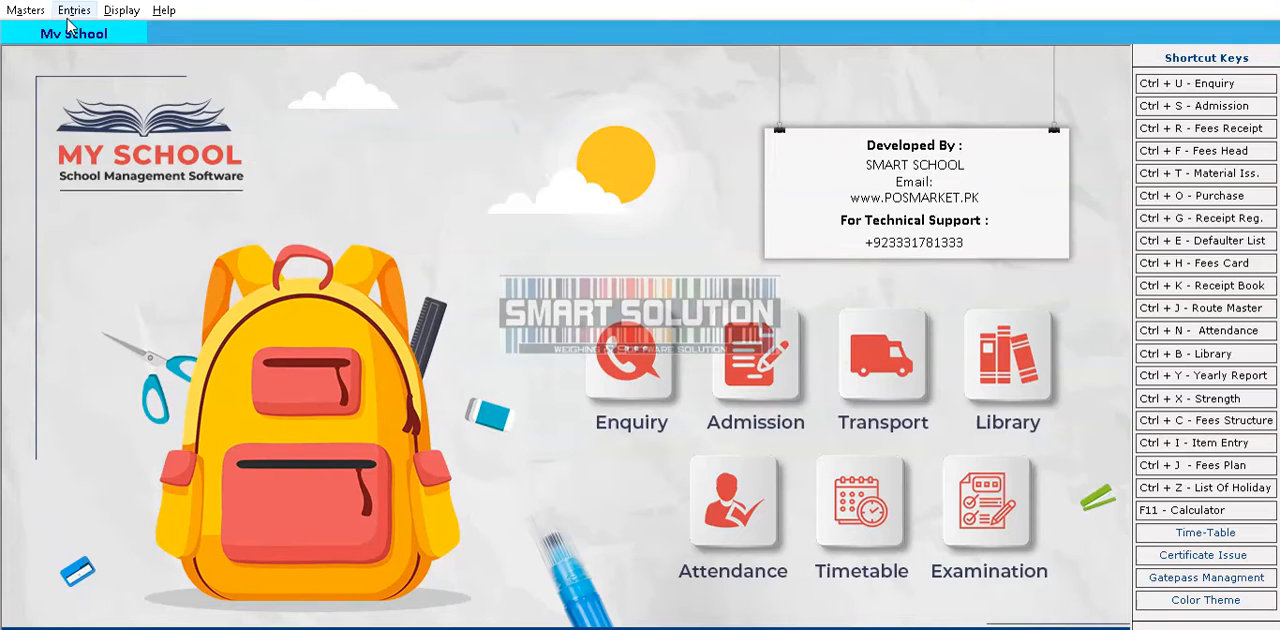
click(72, 13)
click(28, 12)
click(28, 12)
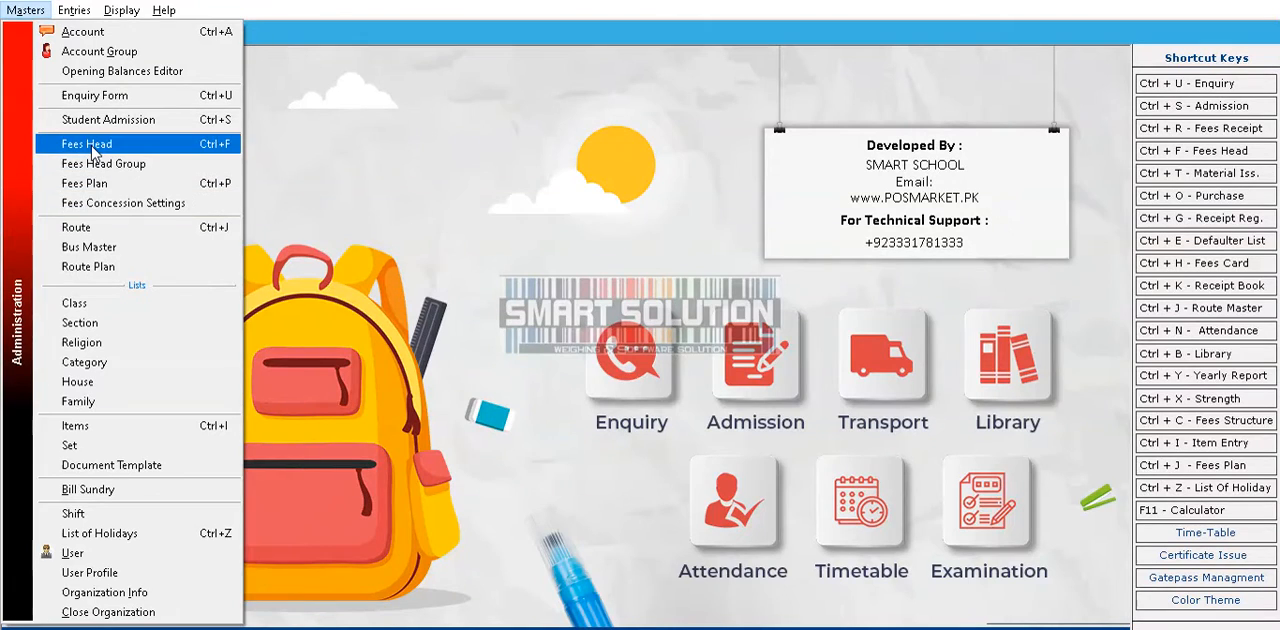
click(289, 161)
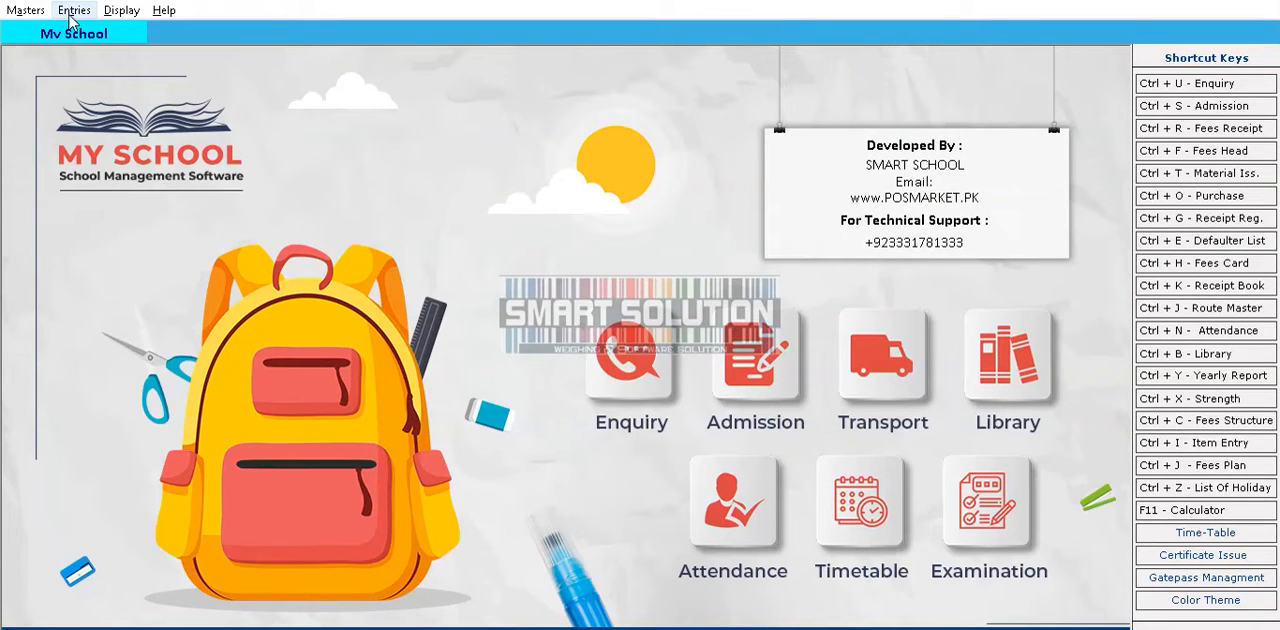
Open the fees receipt form and start a new receipt dated 30-07-2022
click(72, 12)
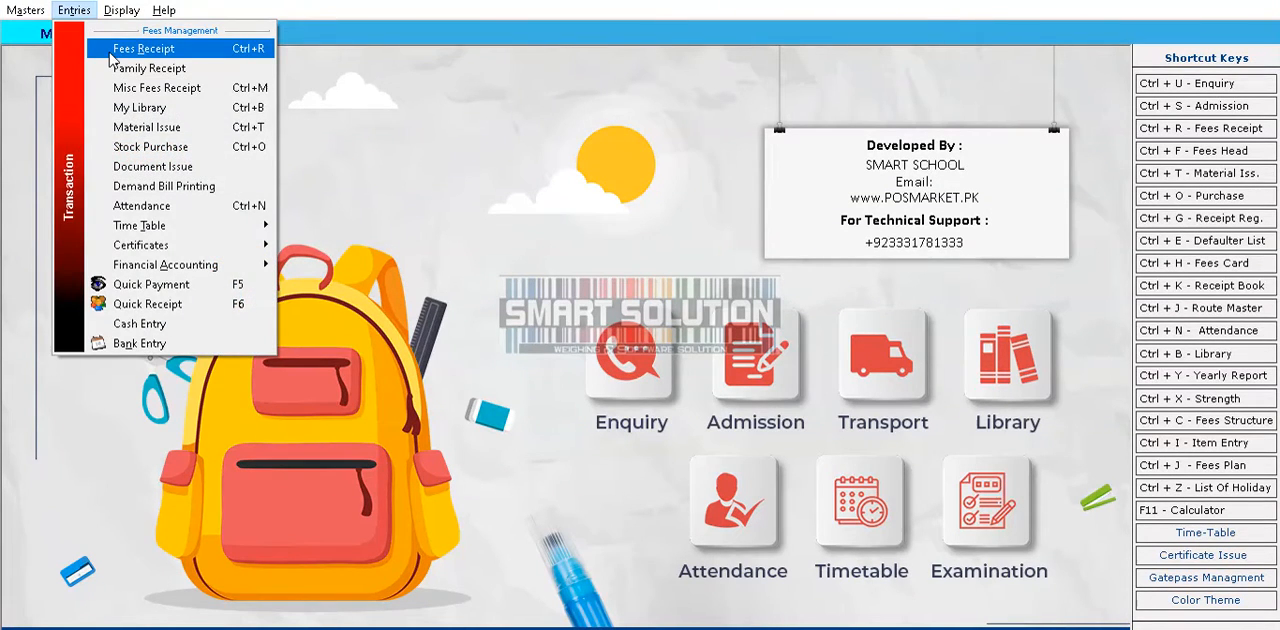
click(110, 58)
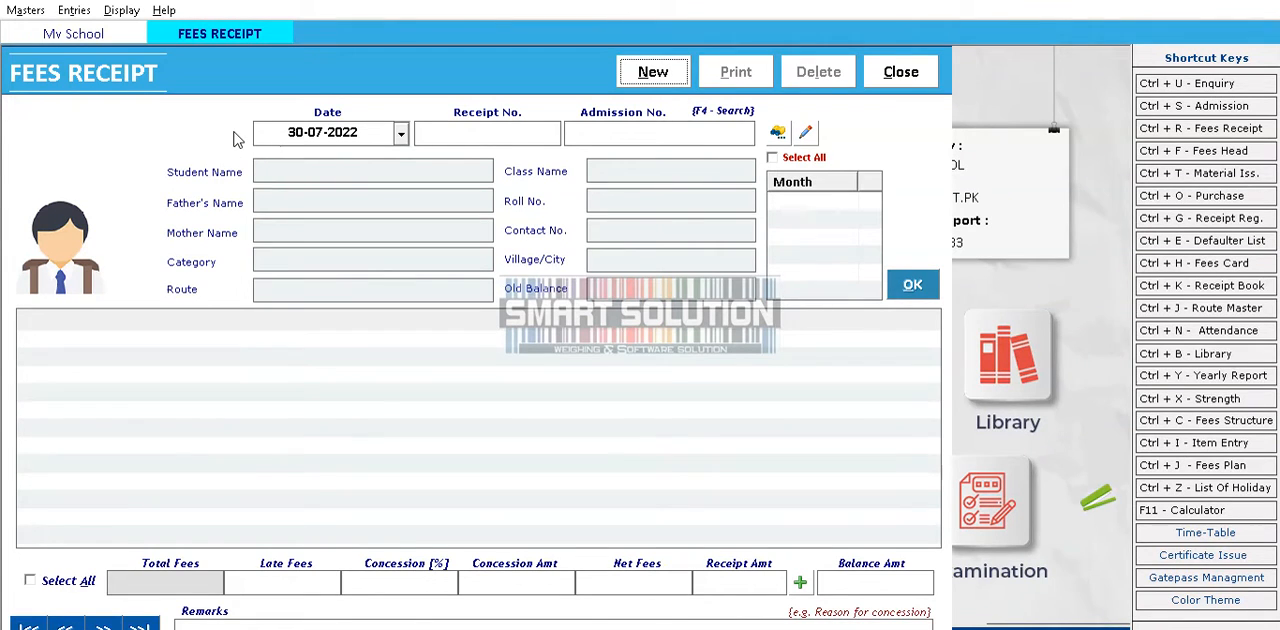
key(Return)
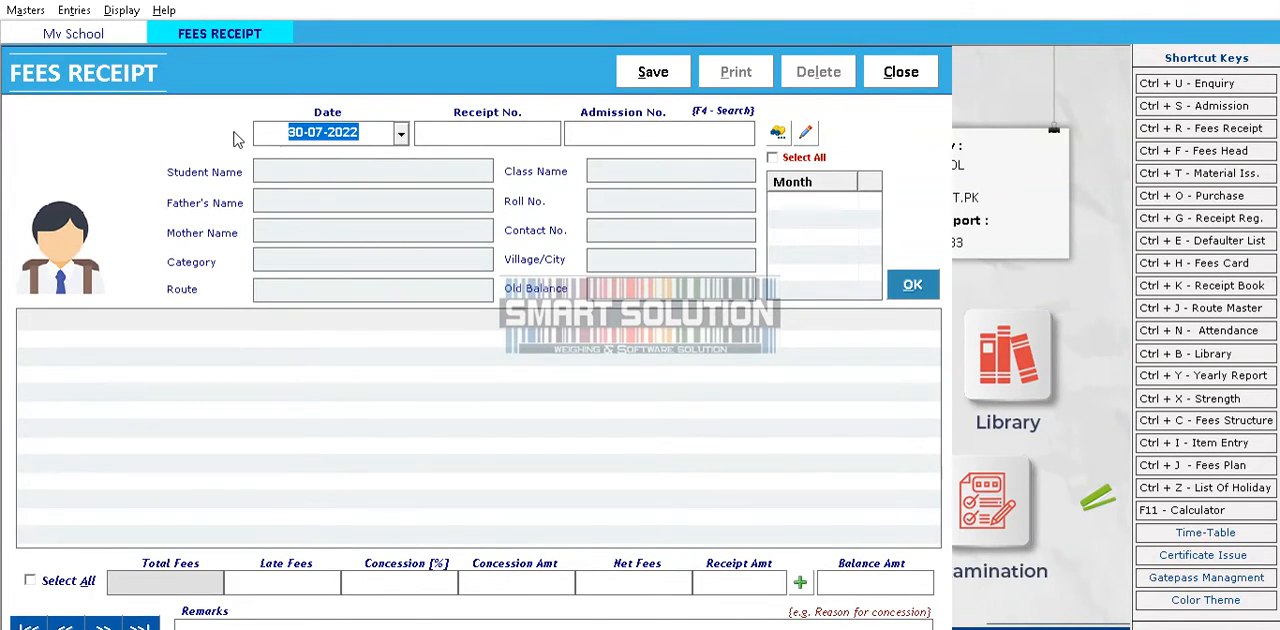
key(Return)
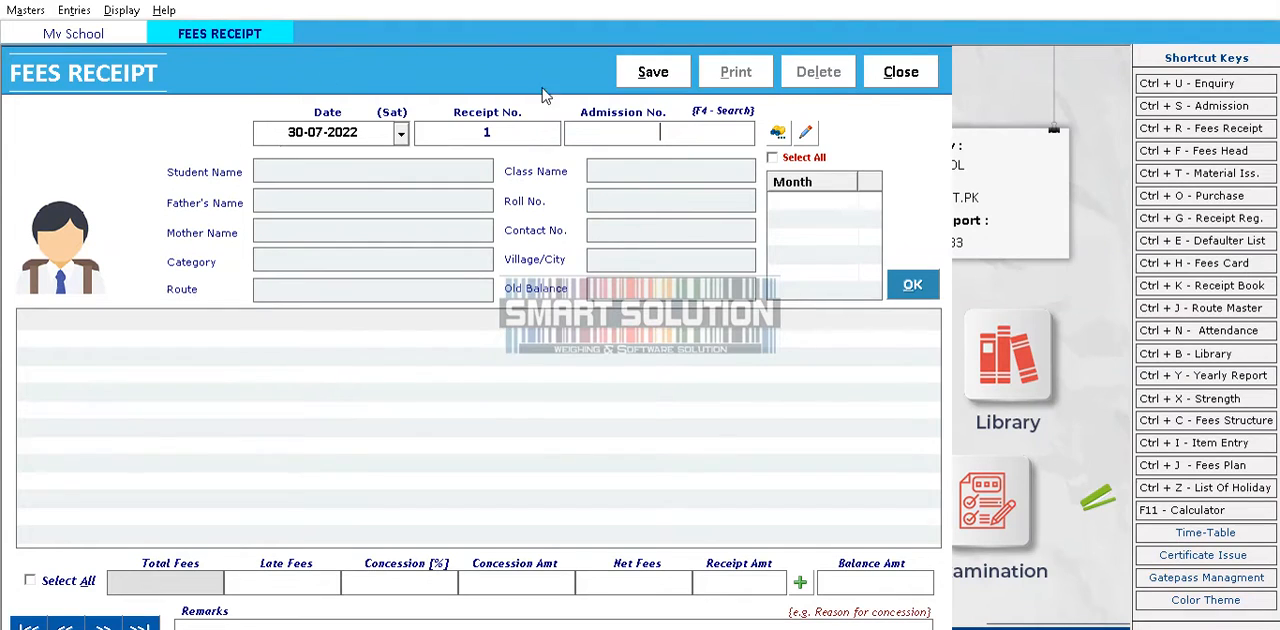
Search for students whose names begin with M, widen the name column, and select the third listed student for the receipt
key(F4)
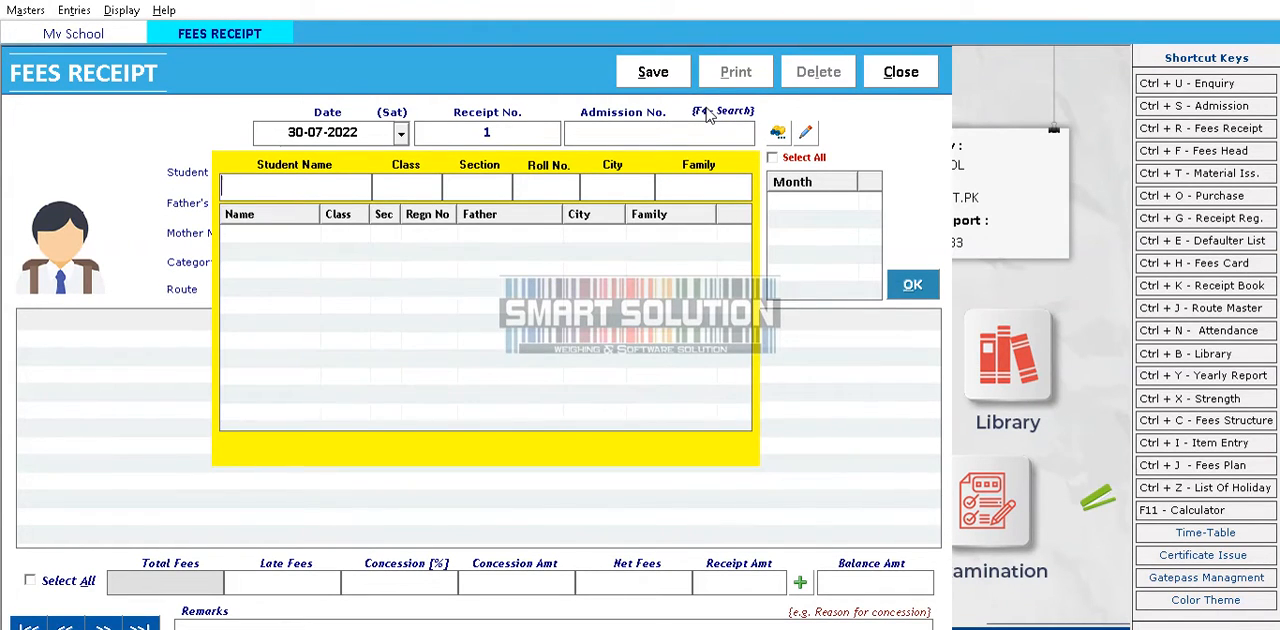
text(M)
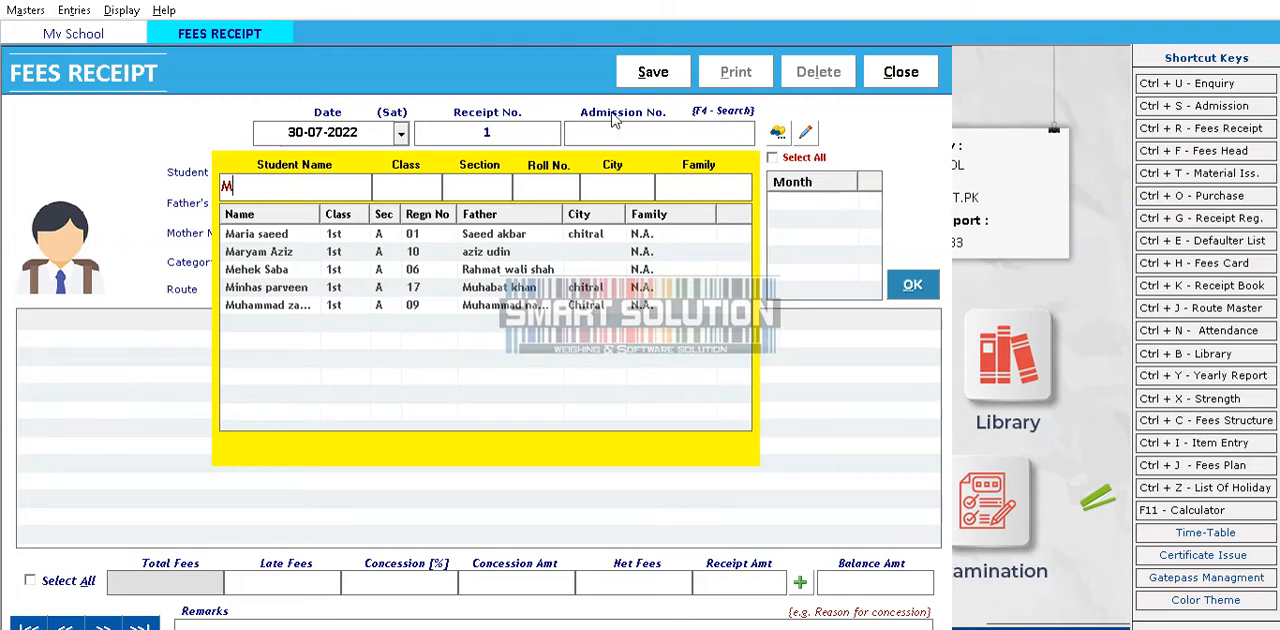
drag(320, 215, 397, 222)
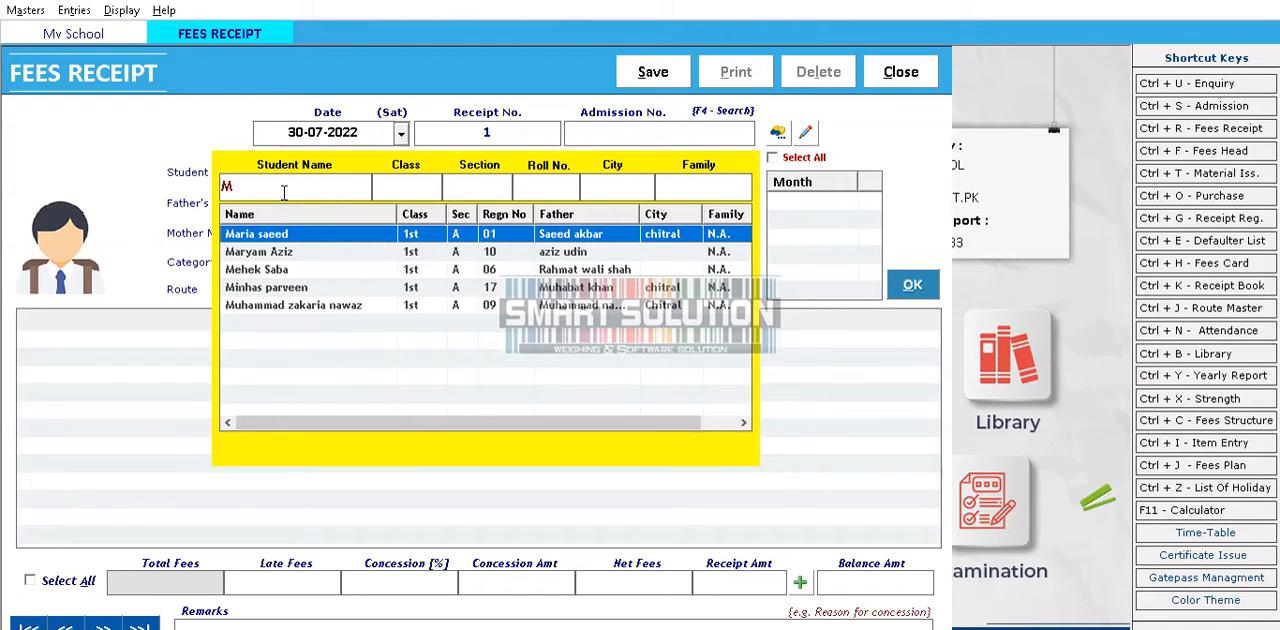
double_click(262, 270)
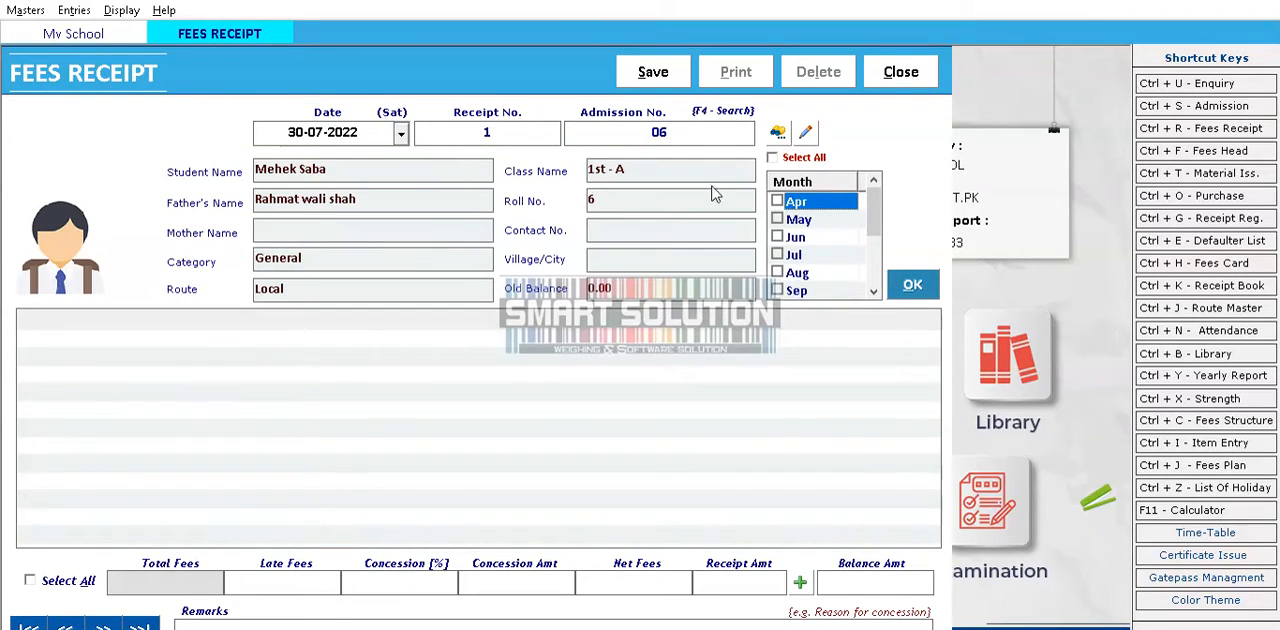
Select the months Jul, Aug and Sep for the receipt and load their fees
scroll(866, 240, down, 2)
scroll(866, 243, up, 2)
scroll(848, 220, down, 2)
scroll(848, 220, up, 2)
scroll(781, 240, down, 2)
scroll(779, 255, up, 2)
click(778, 256)
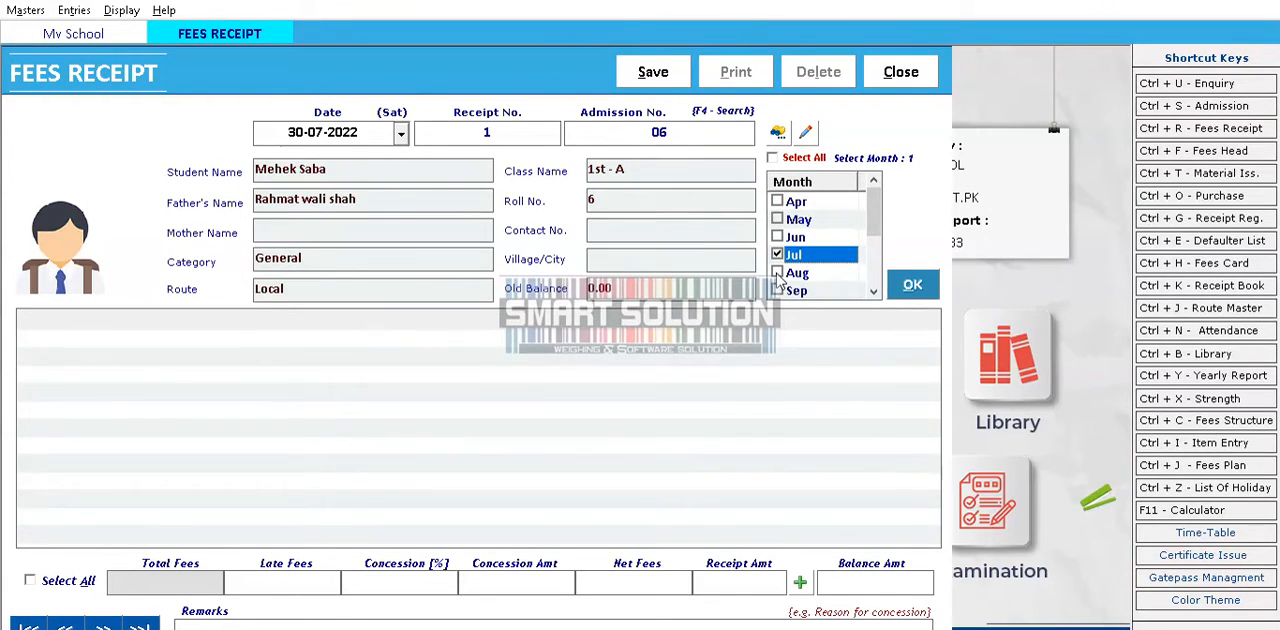
click(777, 273)
click(777, 290)
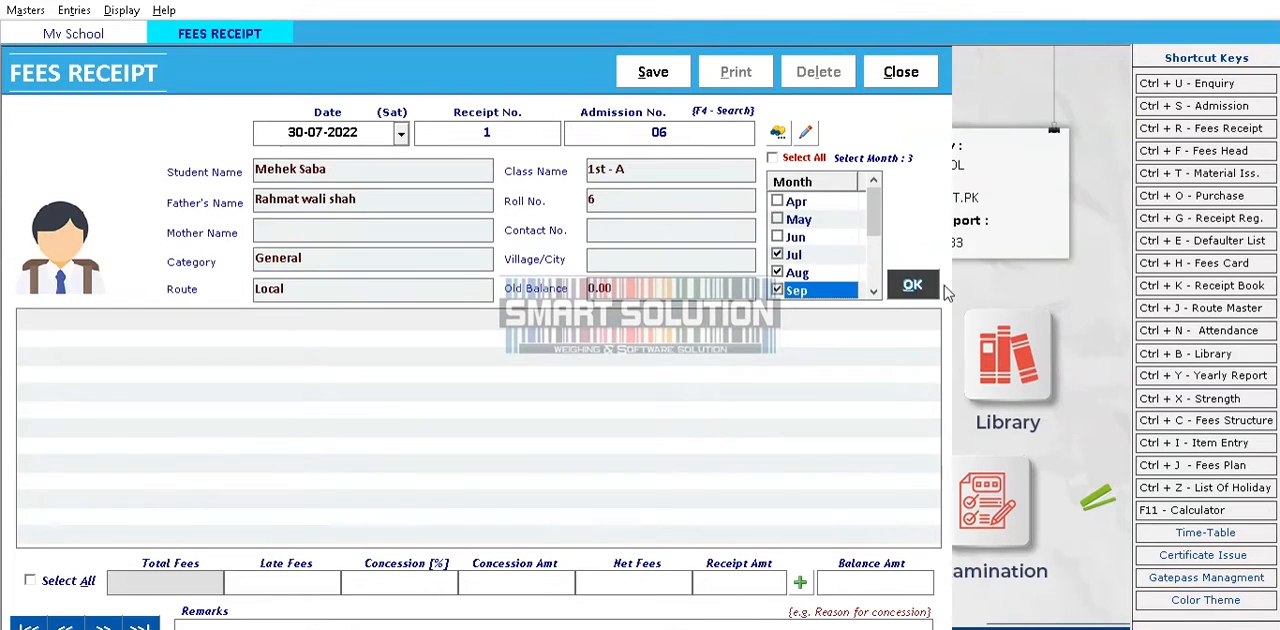
click(909, 288)
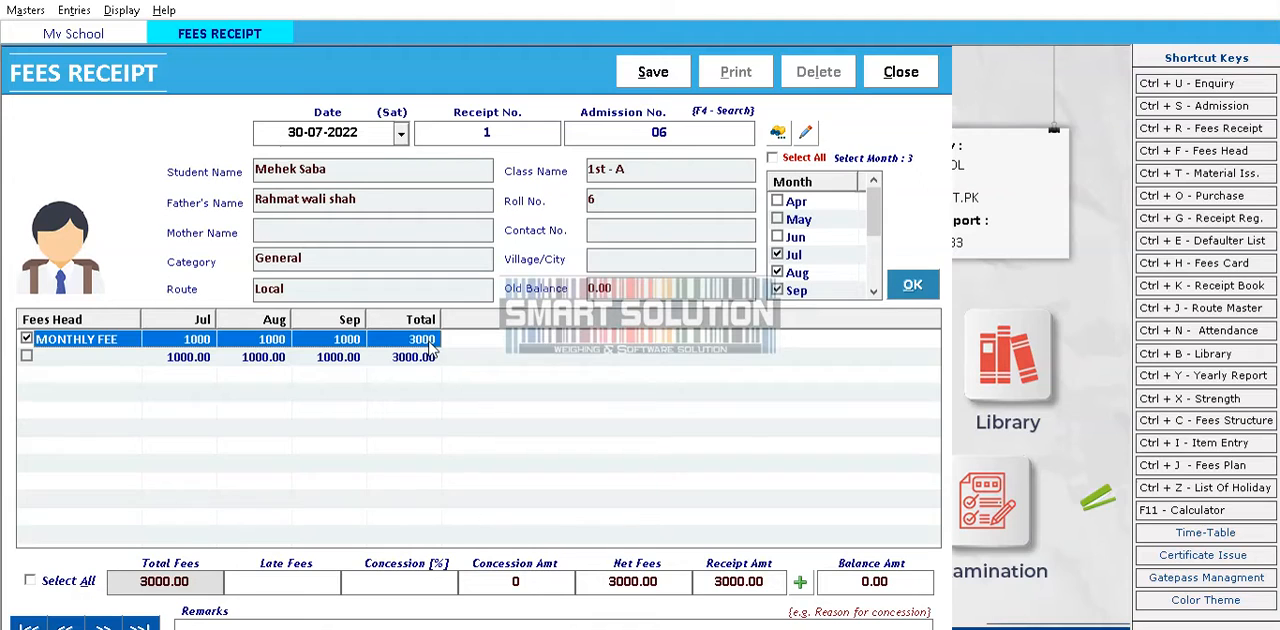
Add late fees of 50 to the receipt
click(293, 585)
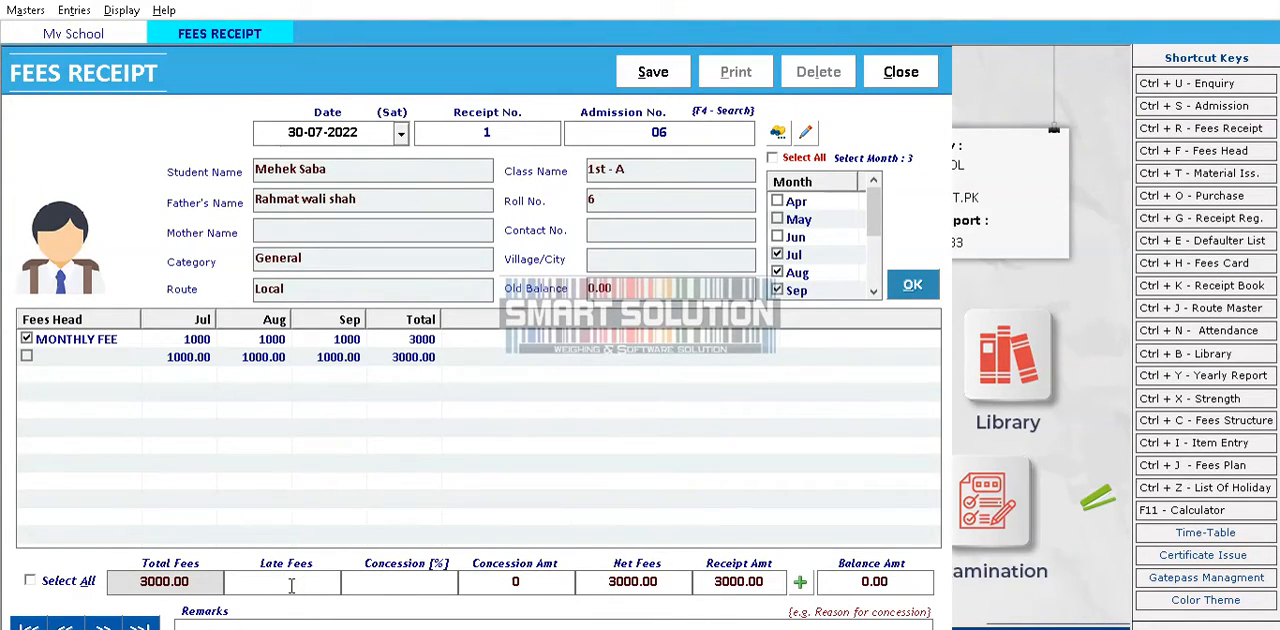
text(50)
key(Tab)
key(Tab)
key(Tab)
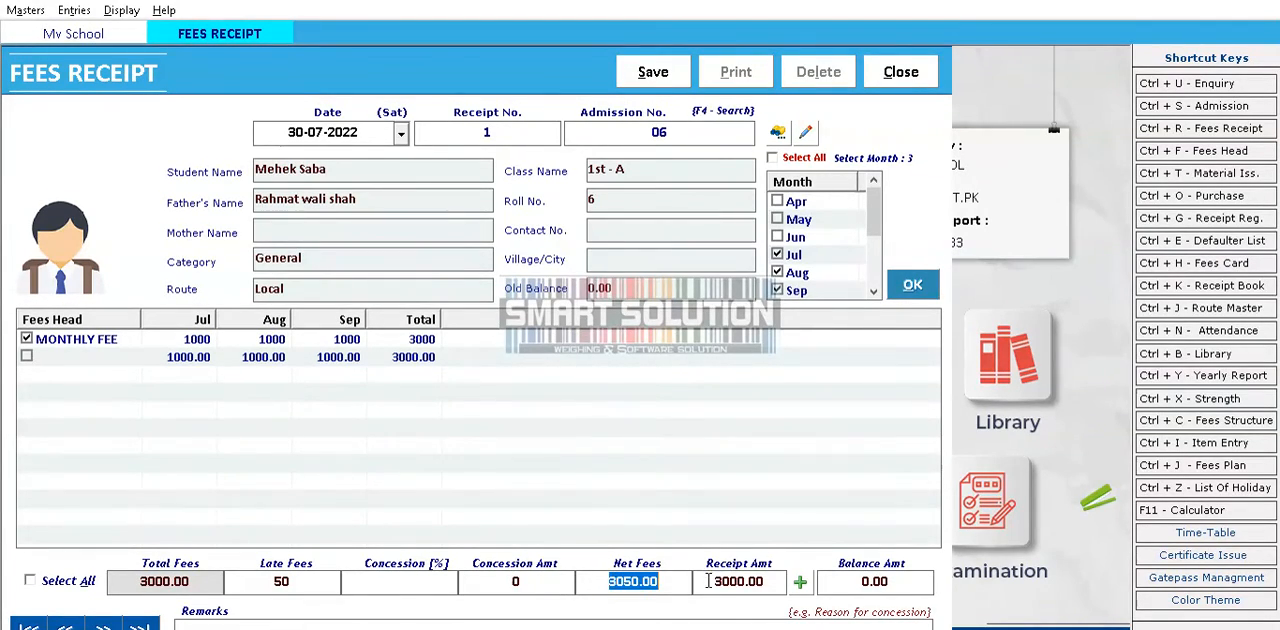
Set the receipt amount to 3050 to match the net fees
key(Tab)
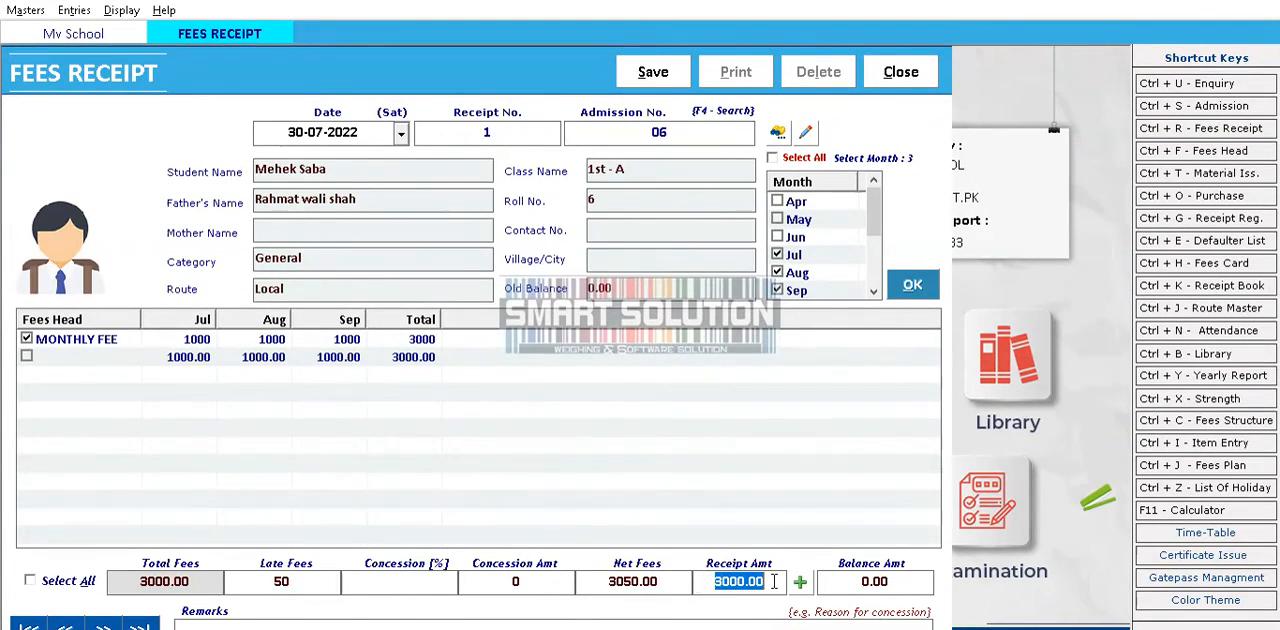
click(697, 586)
drag(702, 585, 777, 582)
key(Tab)
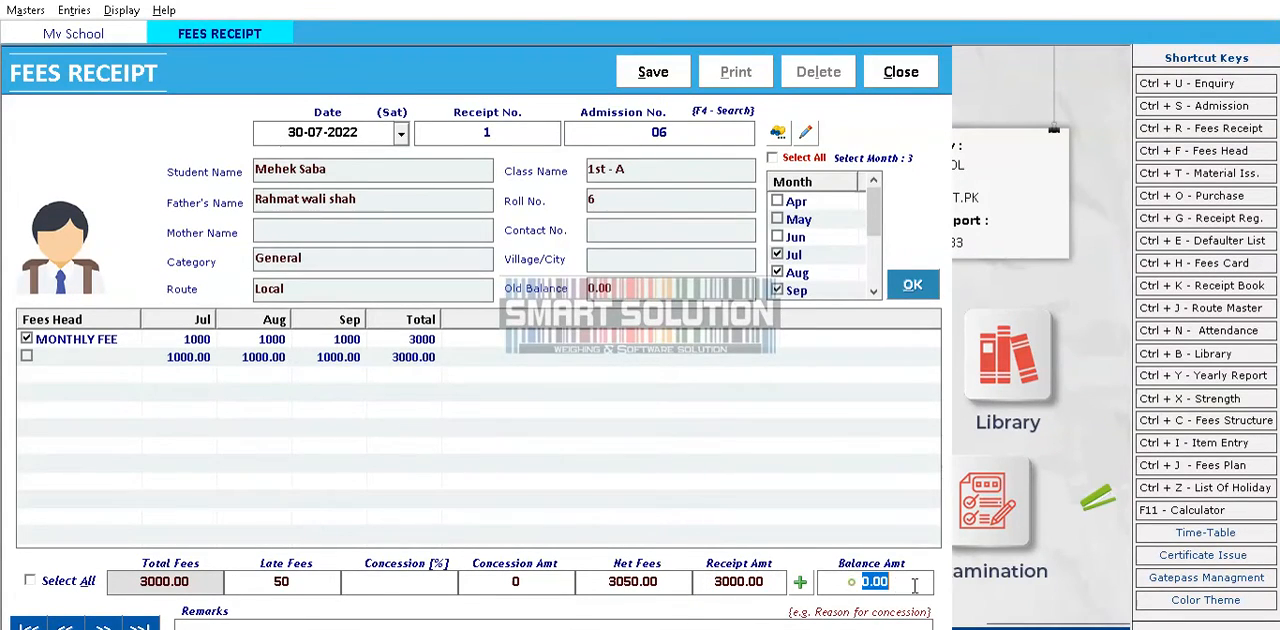
click(701, 582)
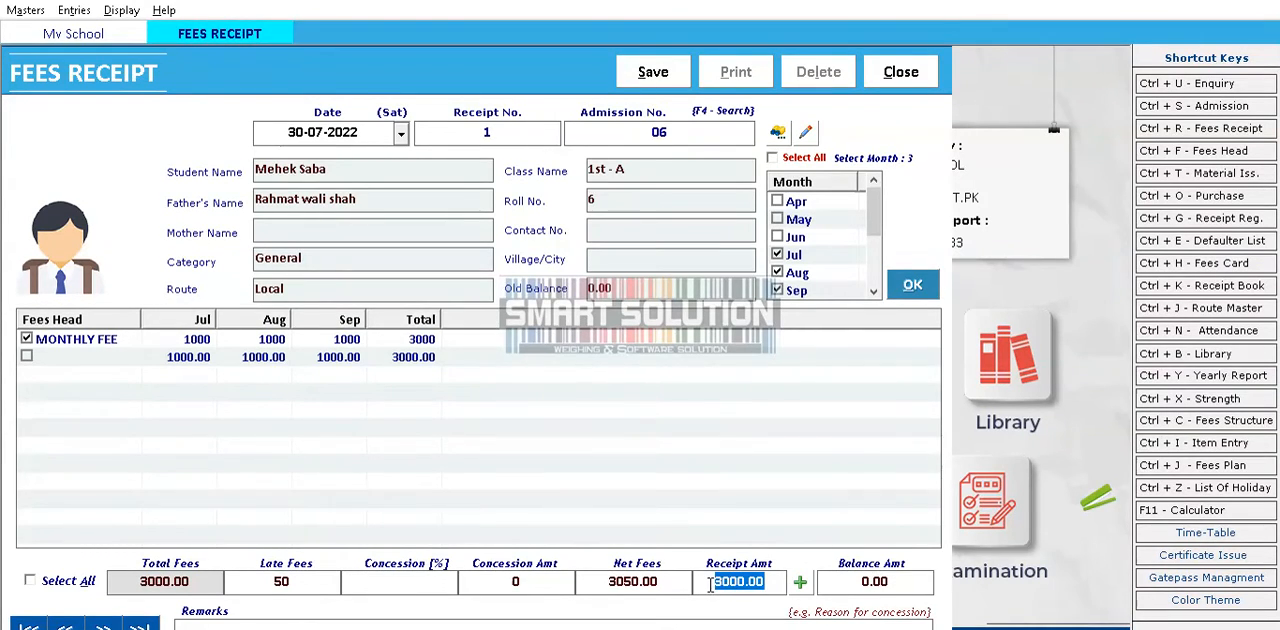
click(604, 586)
click(727, 578)
text(3050)
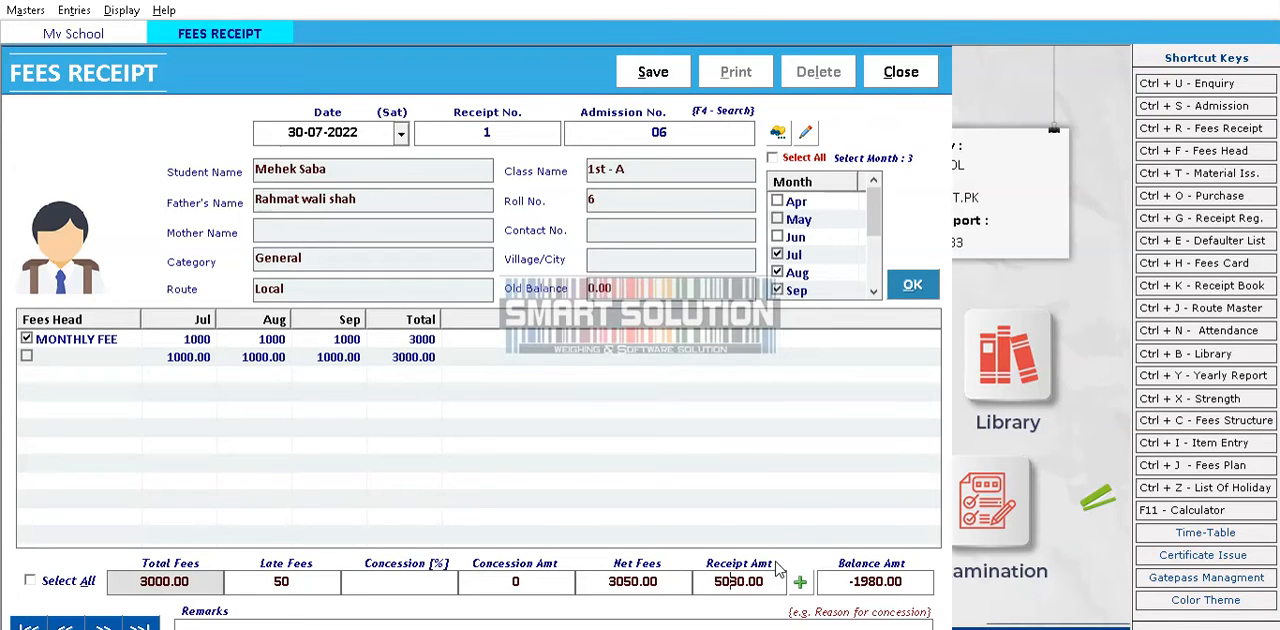
key(BackSpace)
key(BackSpace)
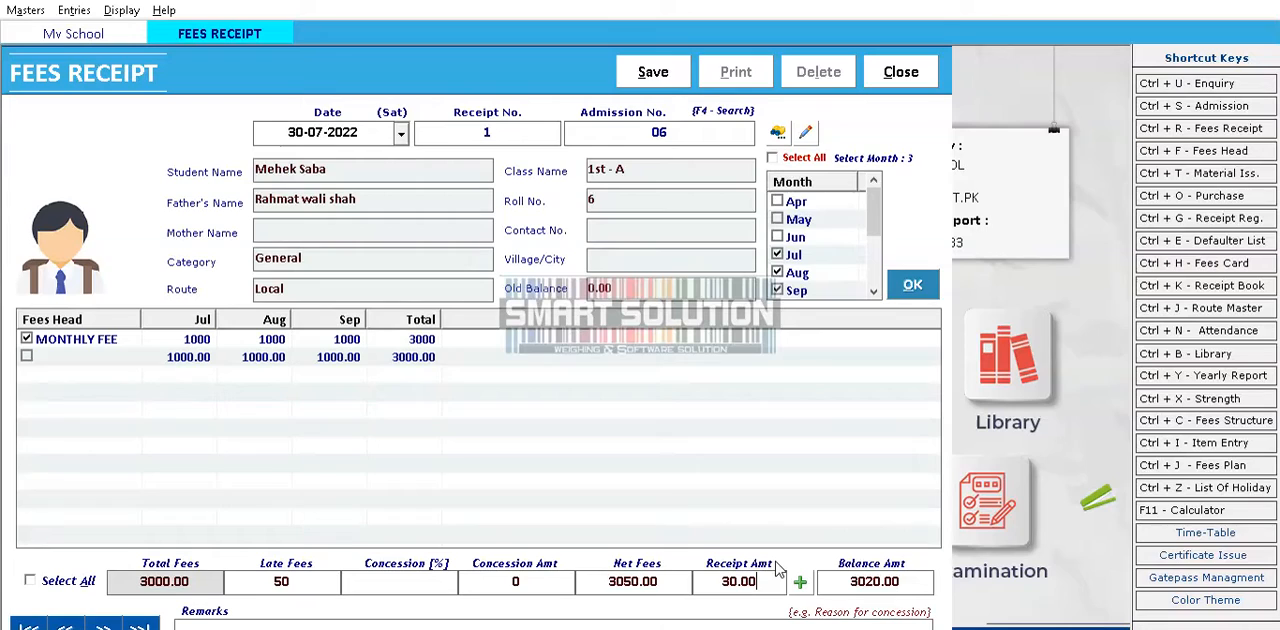
key(Right)
key(BackSpace)
key(BackSpace)
text(305)
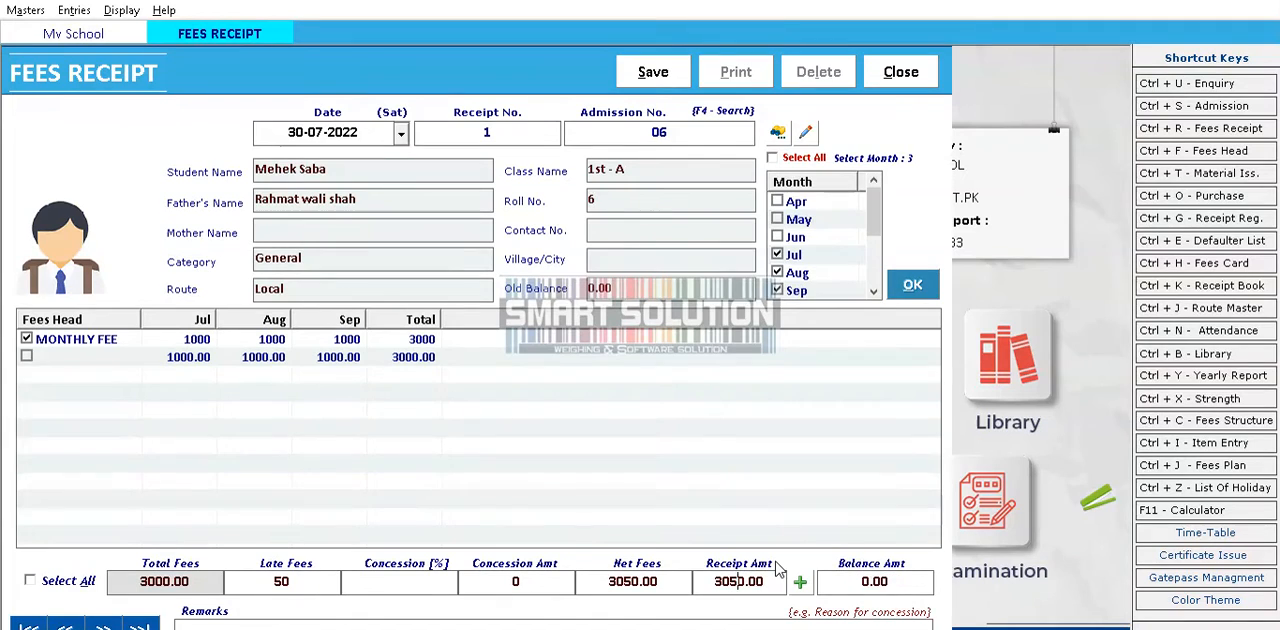
Accept the full 3050 as a cash payment and save the fees receipt
key(Return)
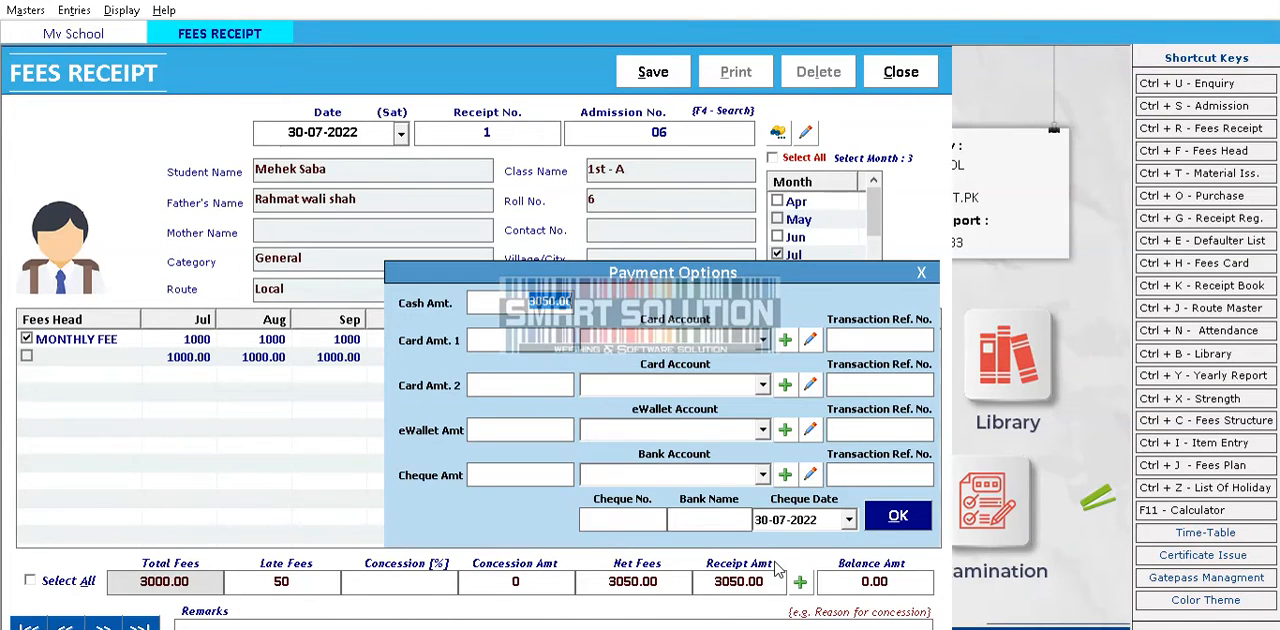
click(885, 517)
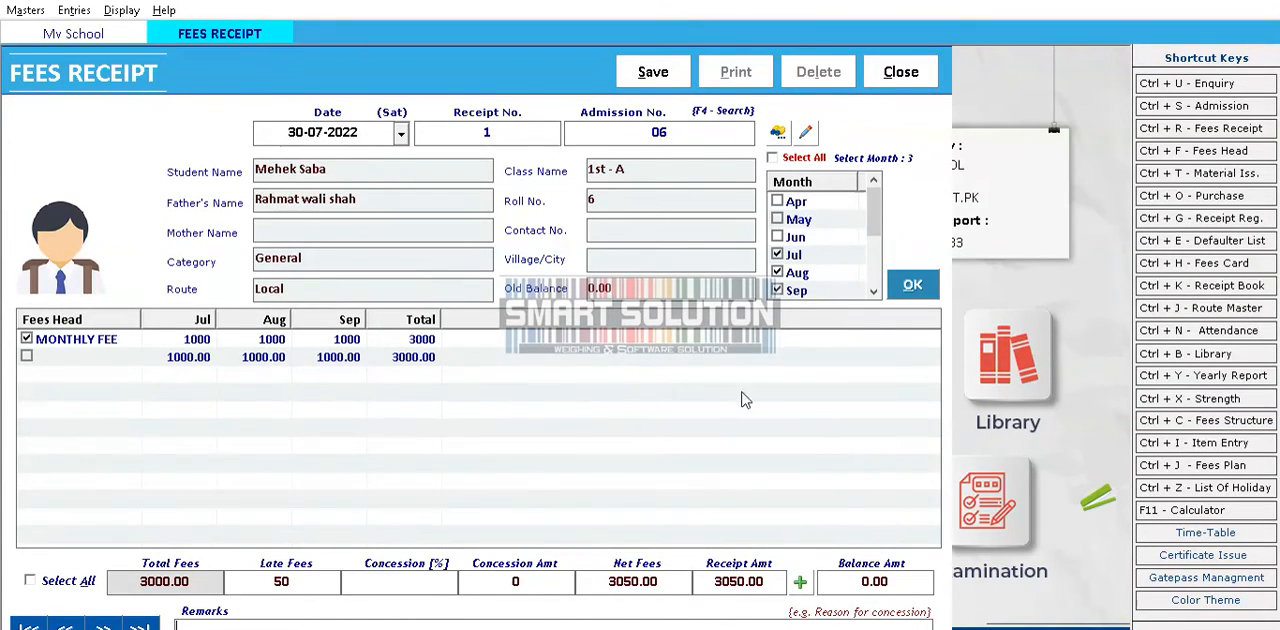
click(652, 74)
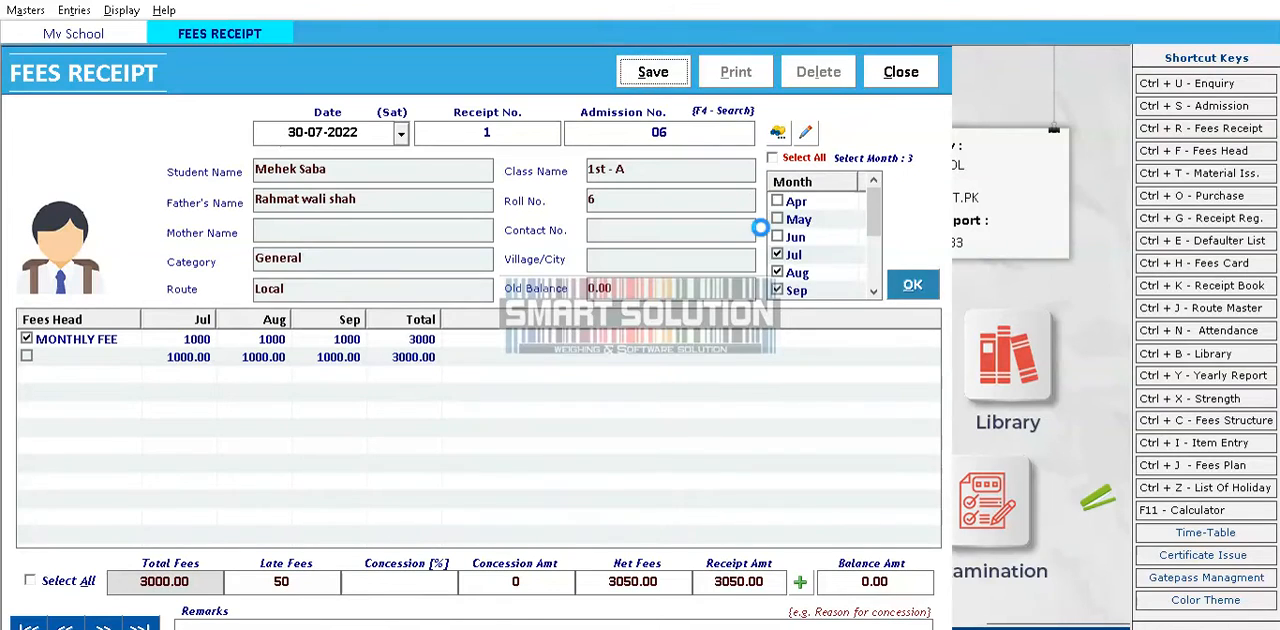
click(686, 398)
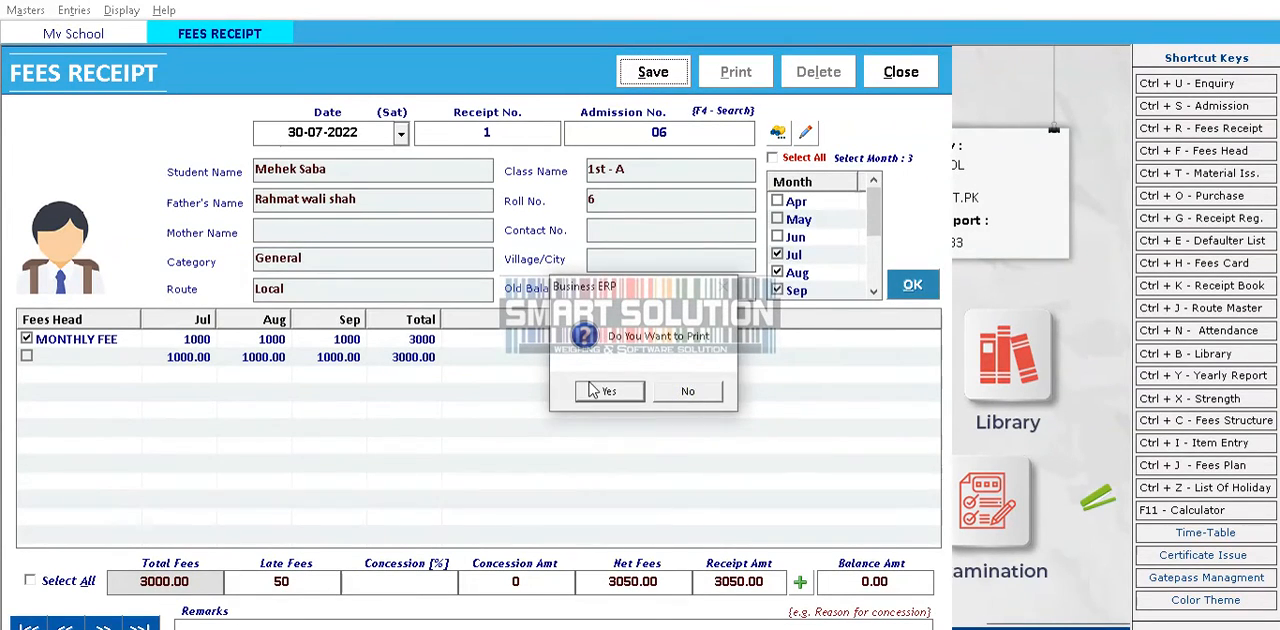
Try to preview the saved fees receipt for printing, and close both the preview and the receipt form
click(597, 392)
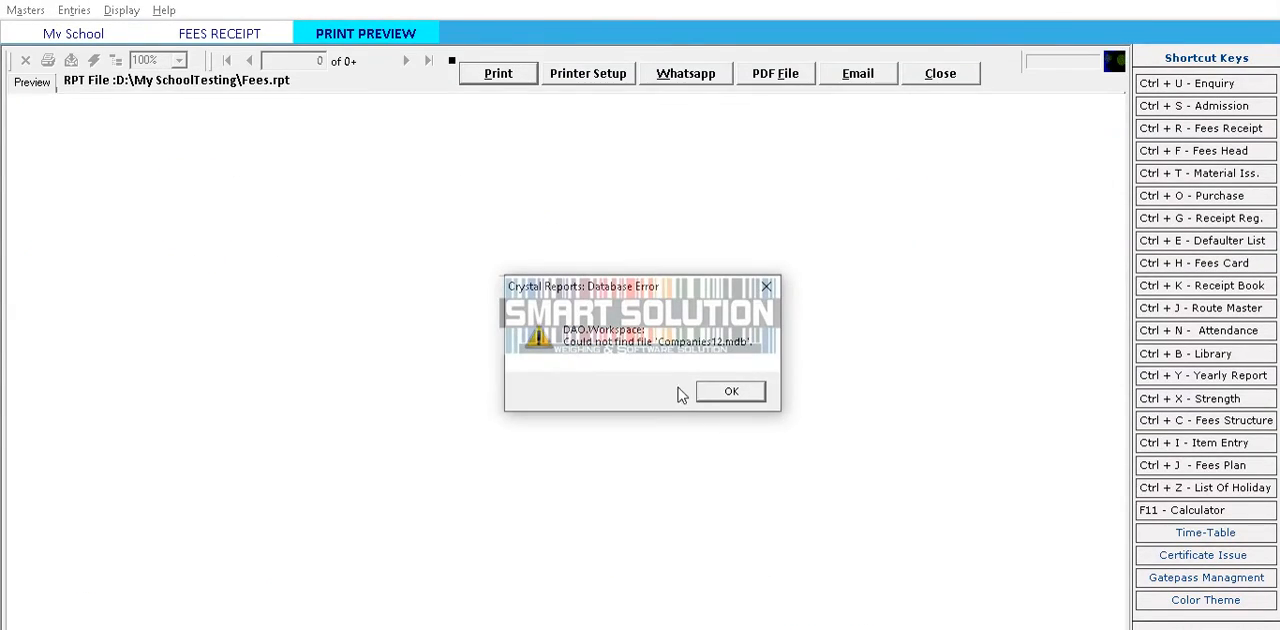
click(722, 396)
click(726, 393)
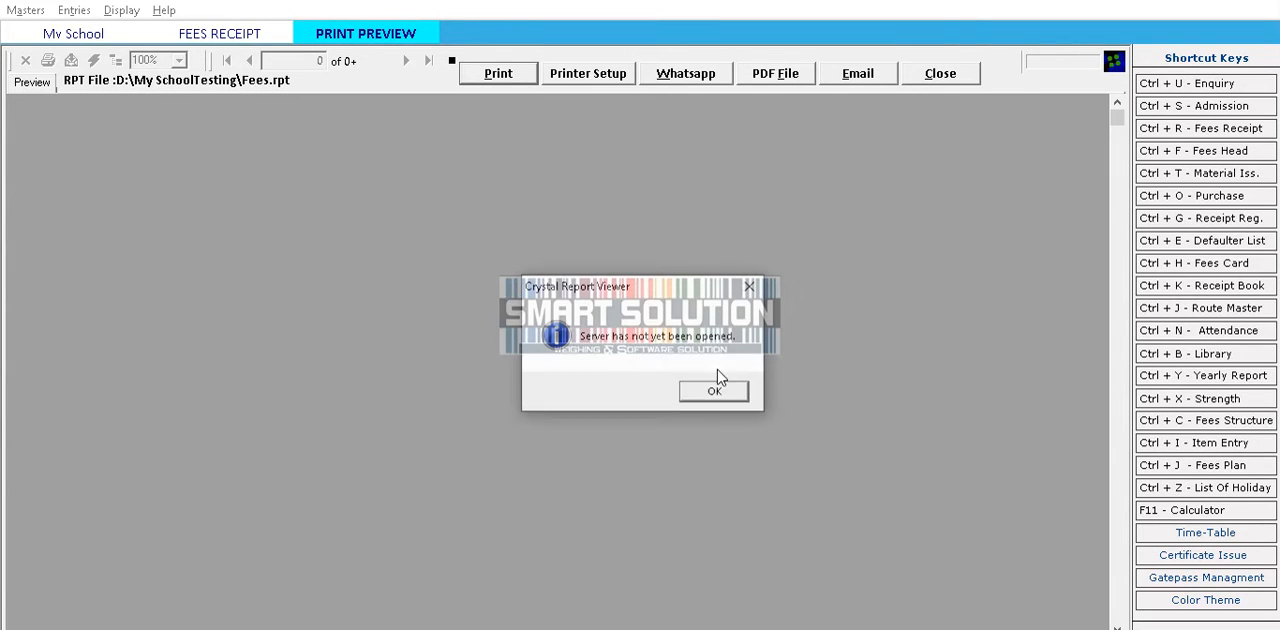
click(745, 393)
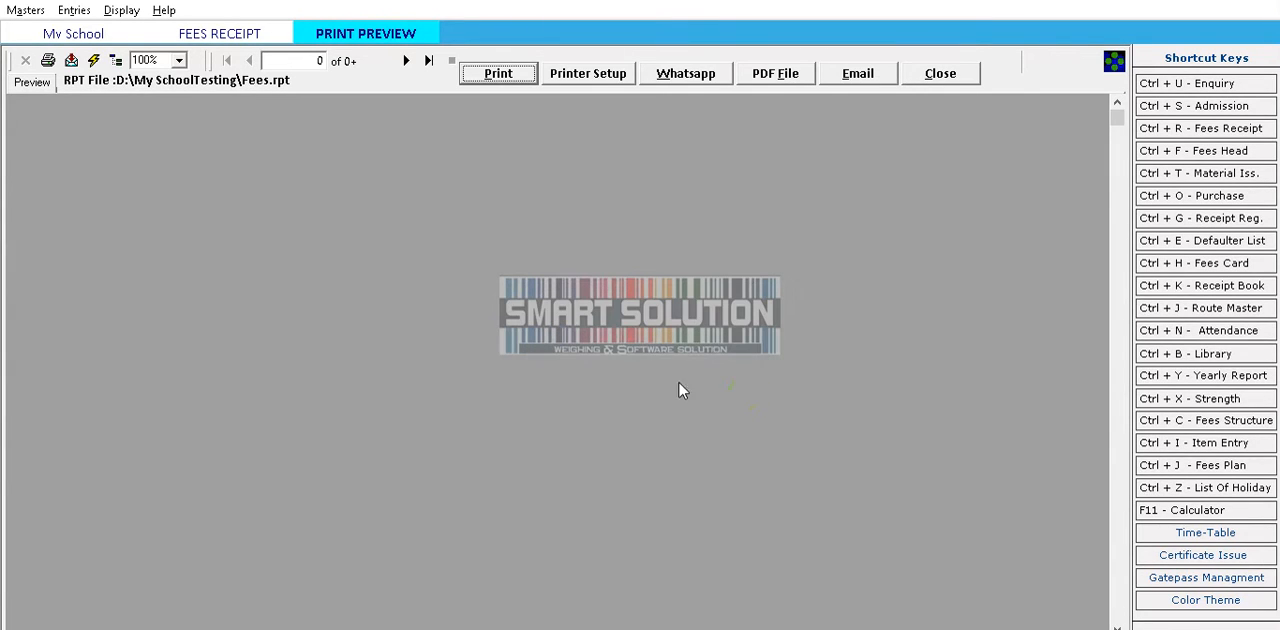
click(940, 76)
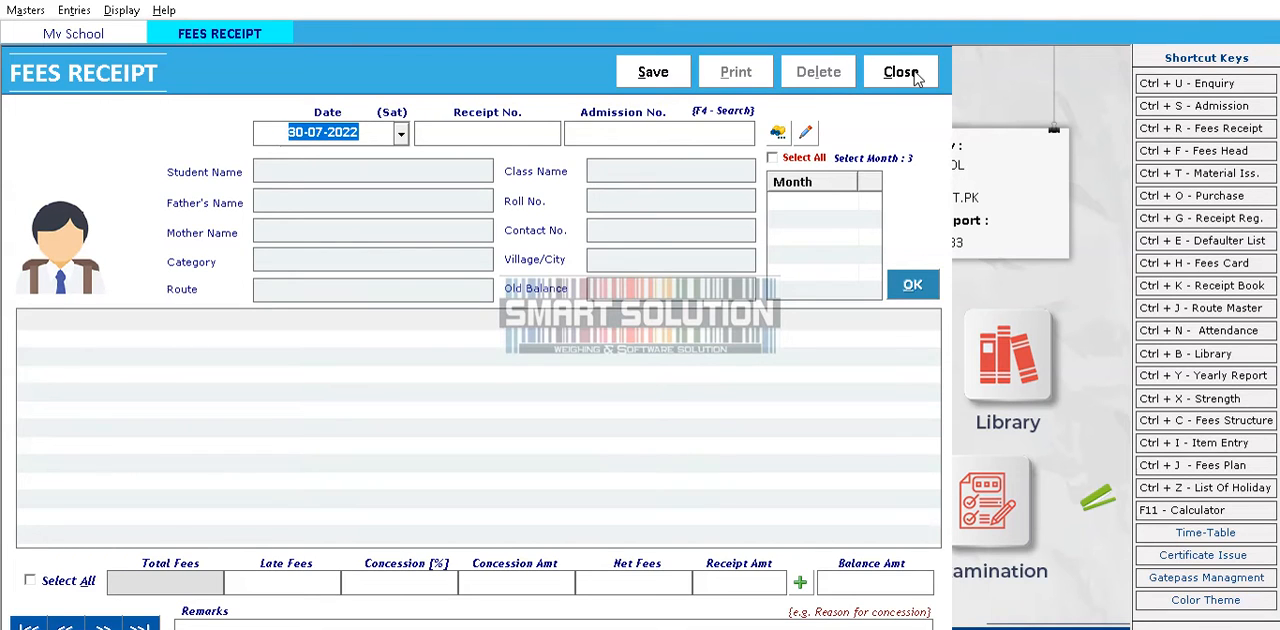
click(900, 74)
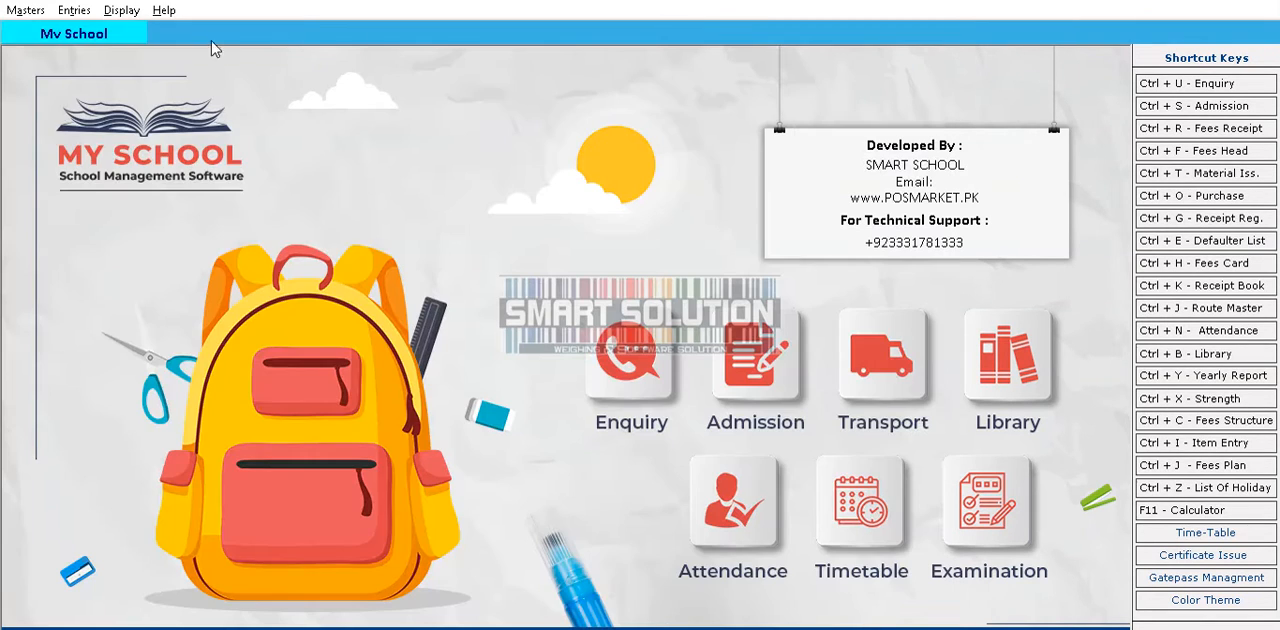
List the fees receipts for 30-07-2022 in the Fees Receipt Register, review the entry across its amount columns, and close the register
click(74, 11)
mouse_move(121, 10)
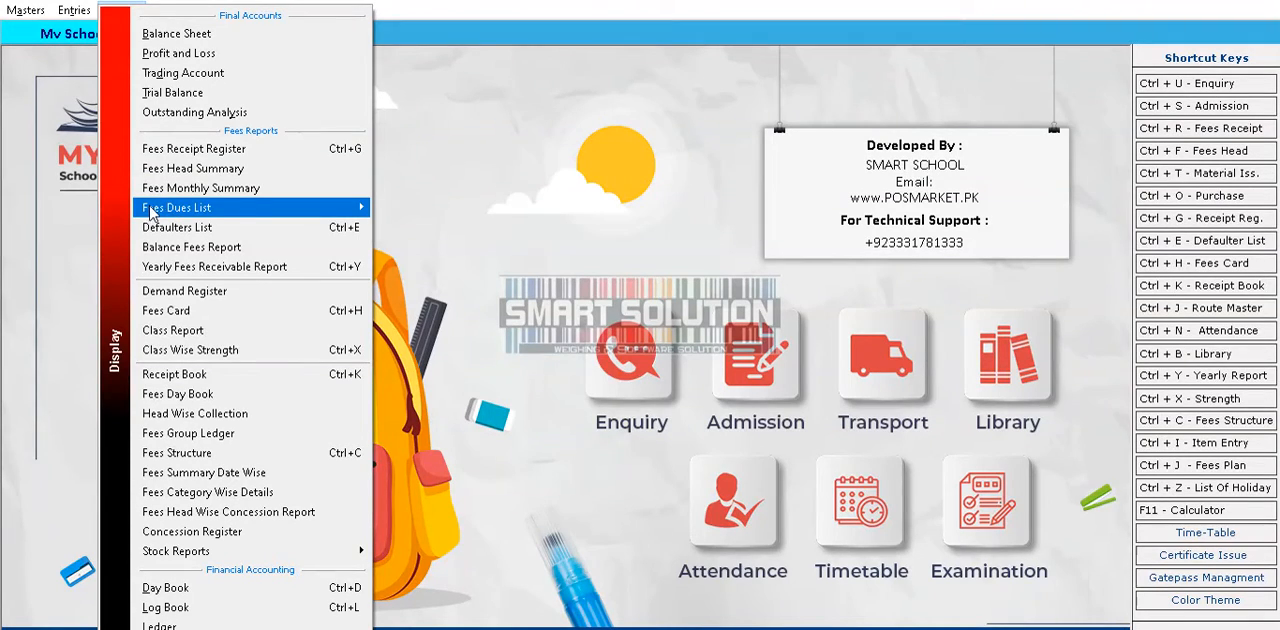
mouse_move(150, 213)
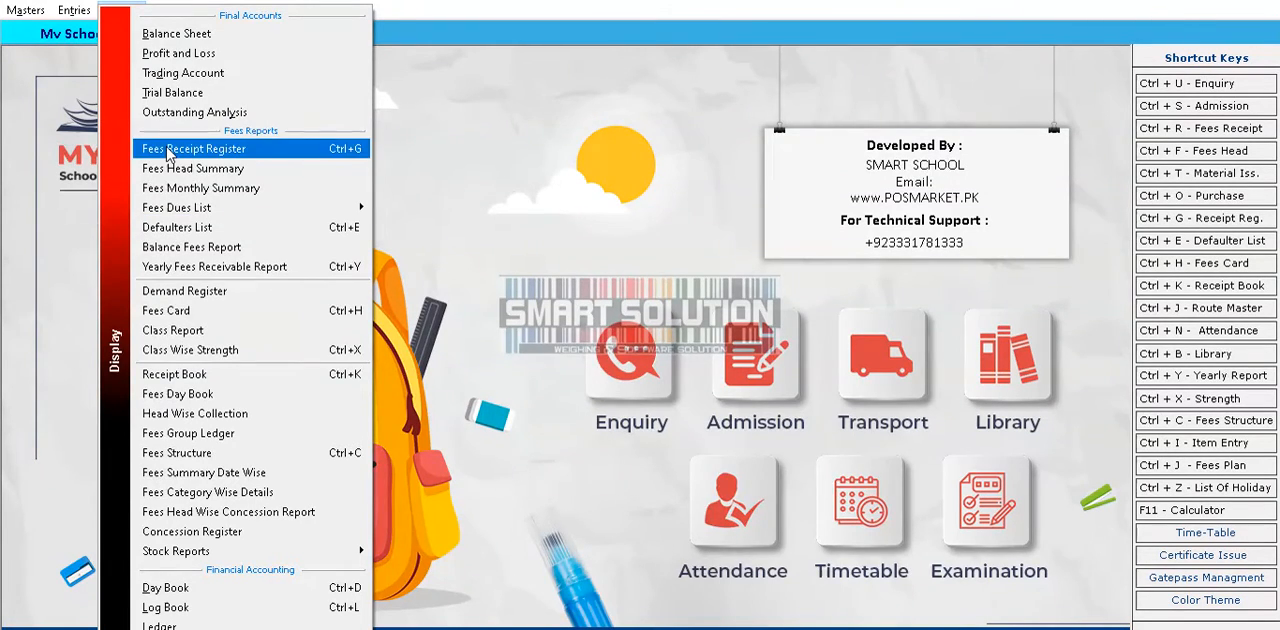
click(165, 148)
click(506, 86)
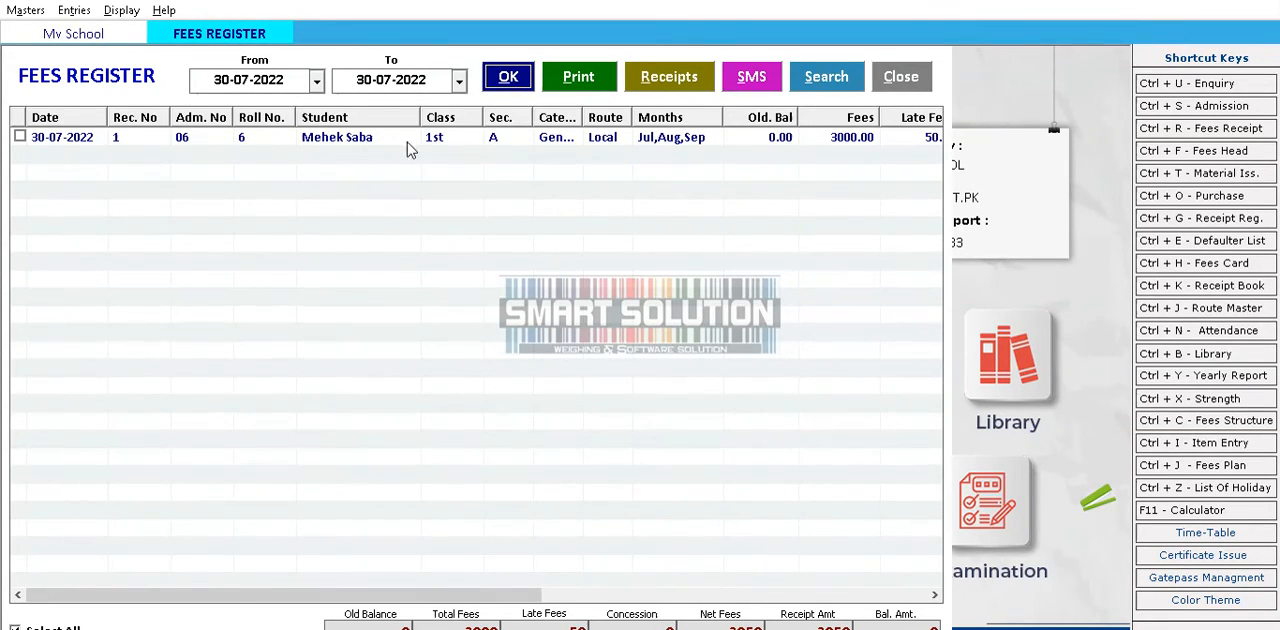
drag(520, 594, 715, 586)
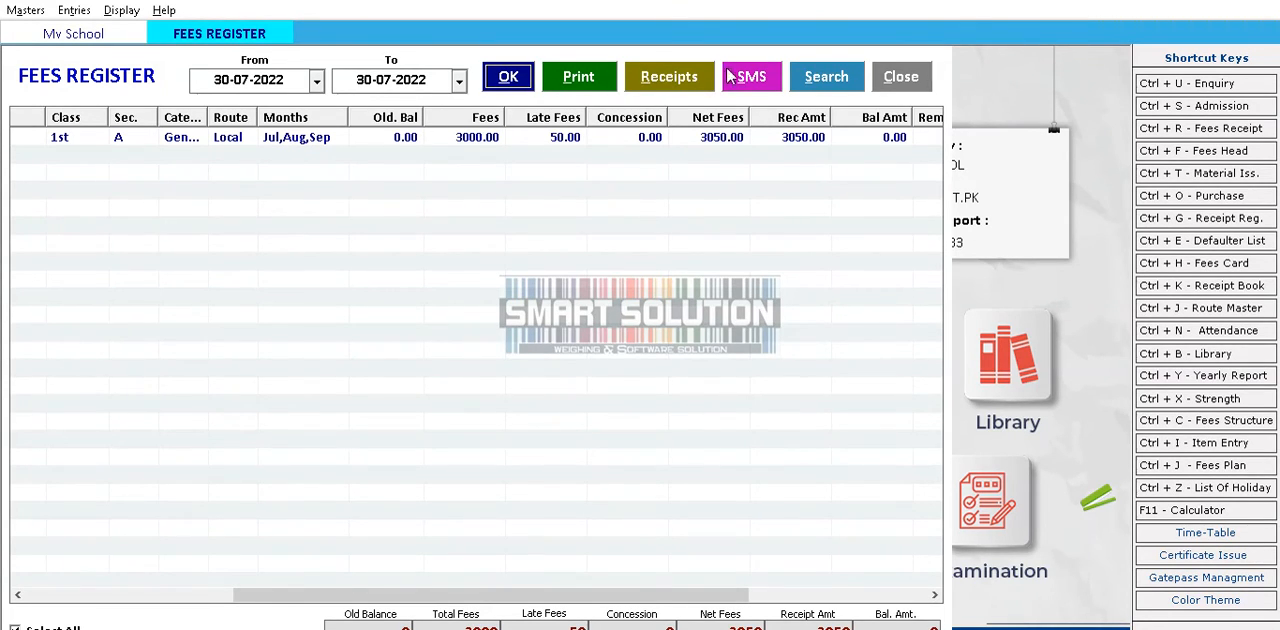
click(903, 80)
click(76, 16)
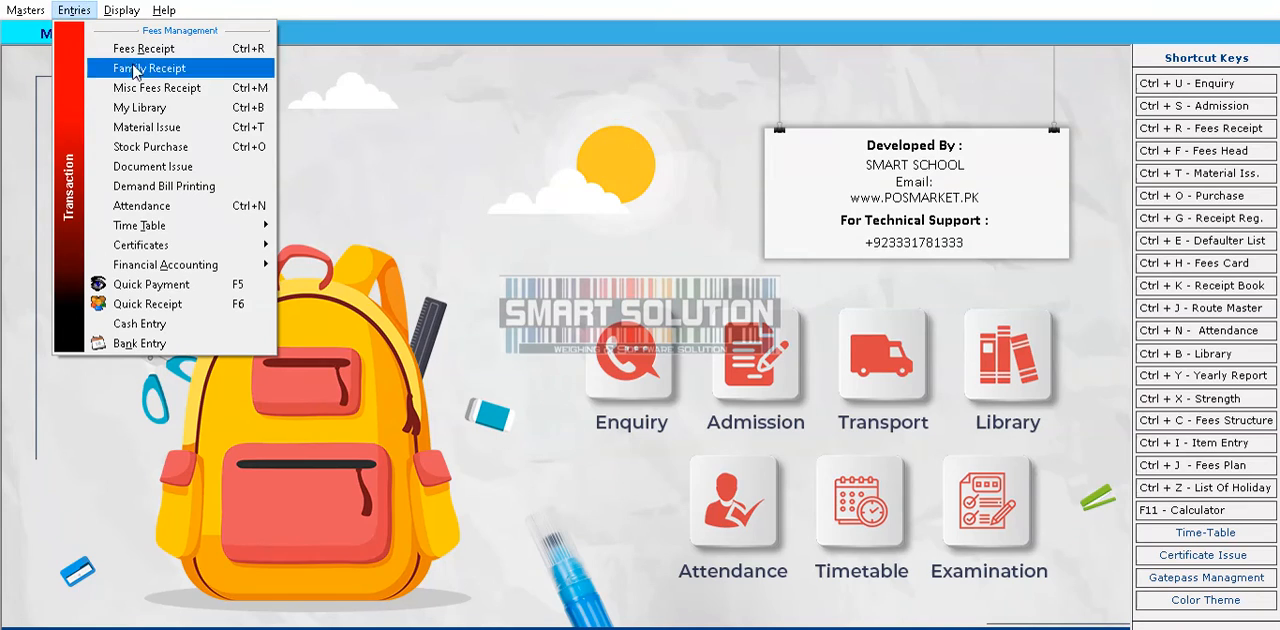
click(402, 188)
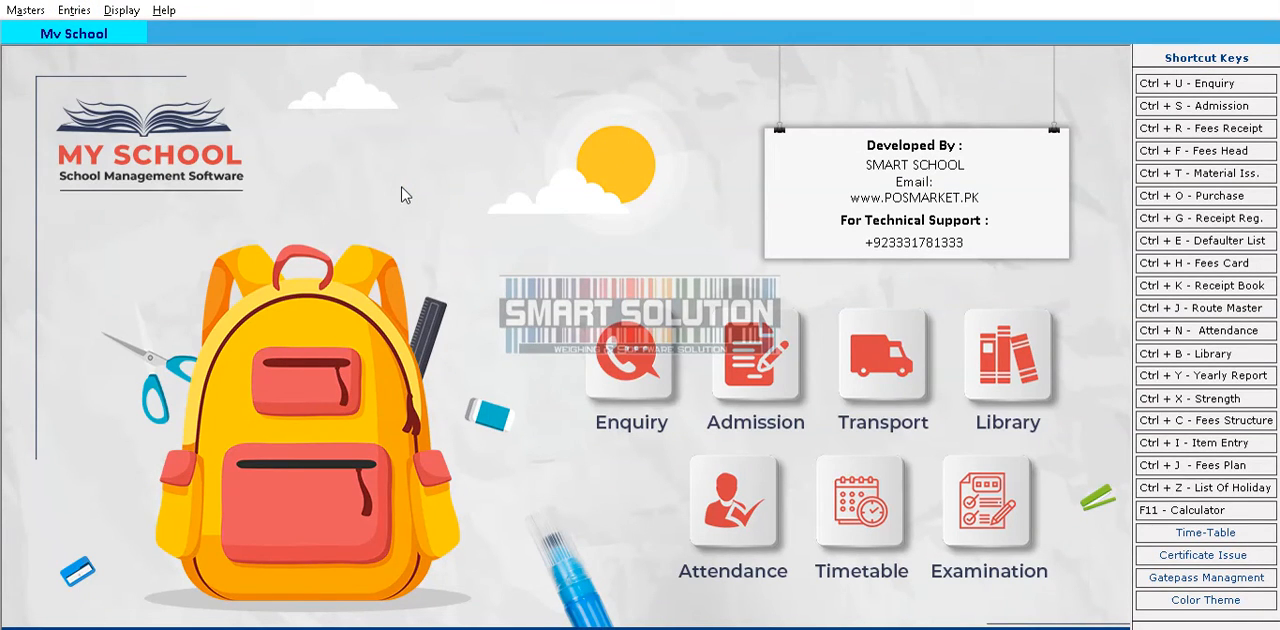
click(22, 10)
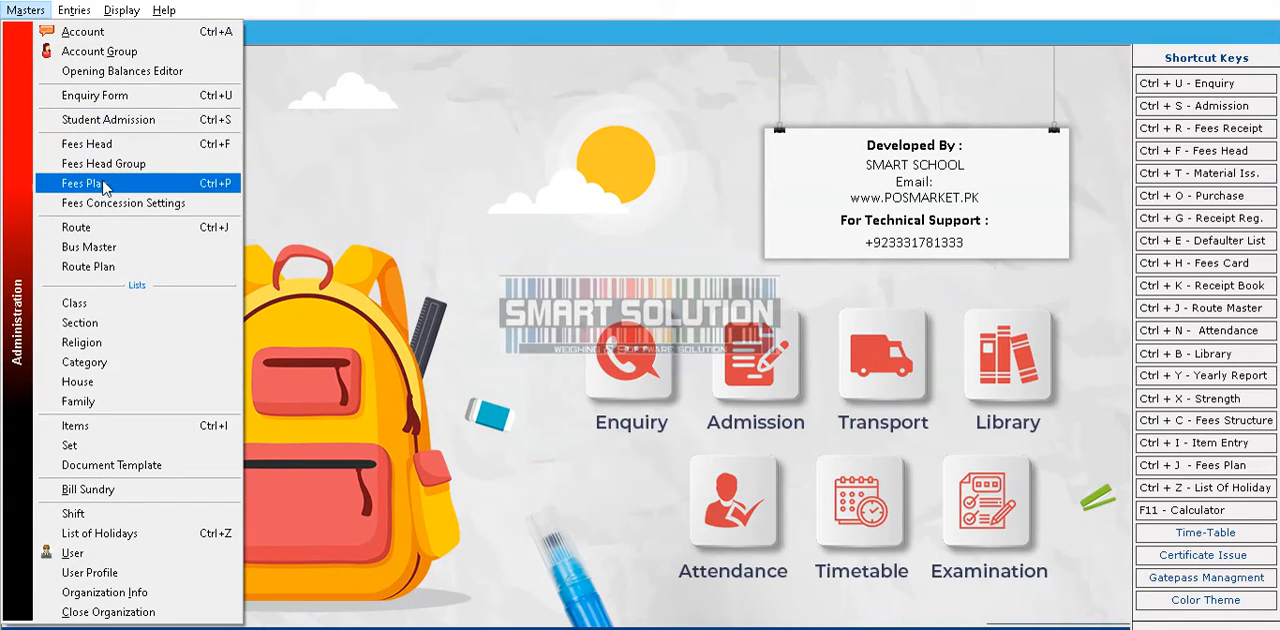
click(76, 12)
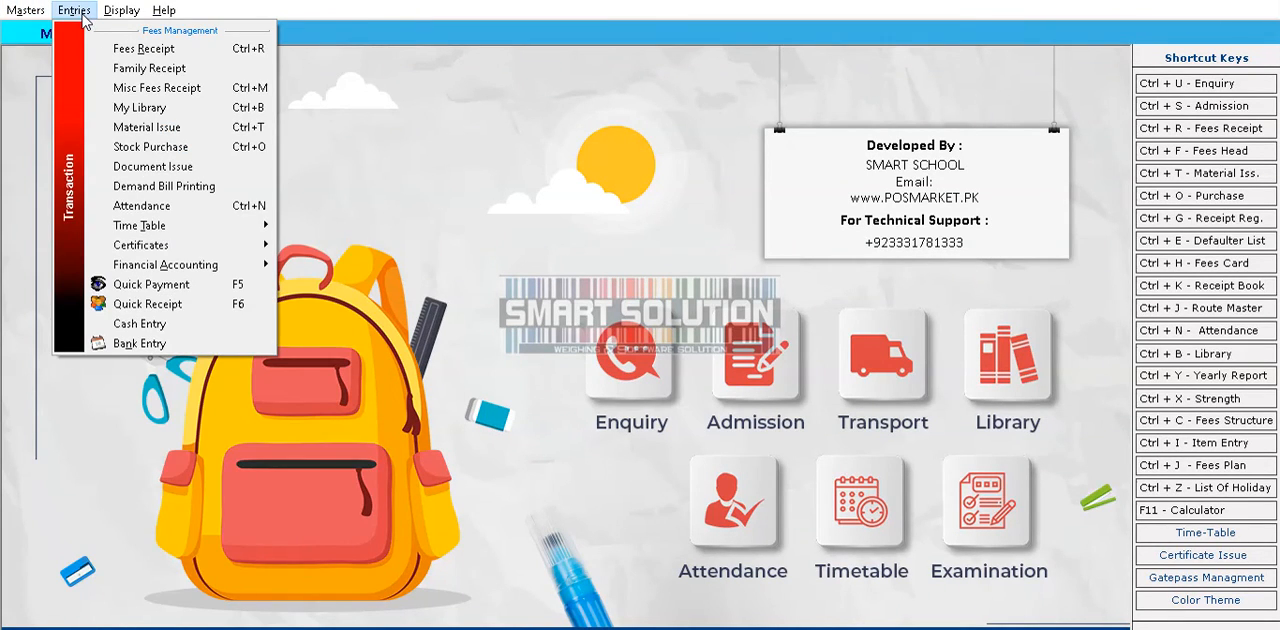
click(380, 168)
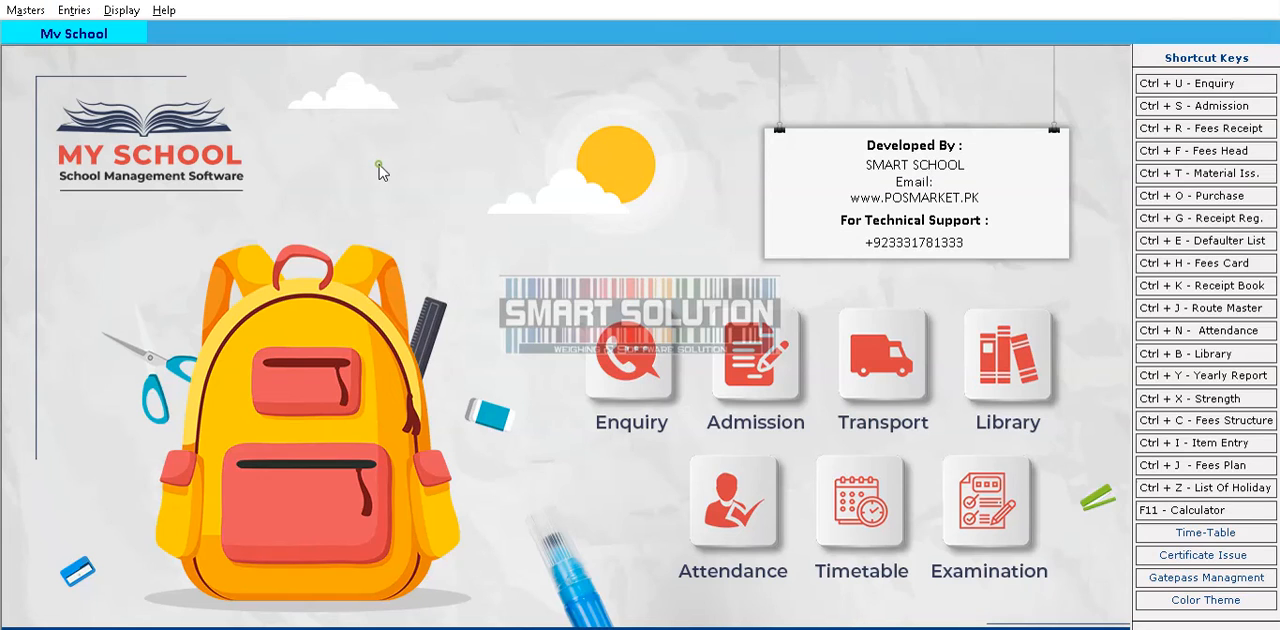